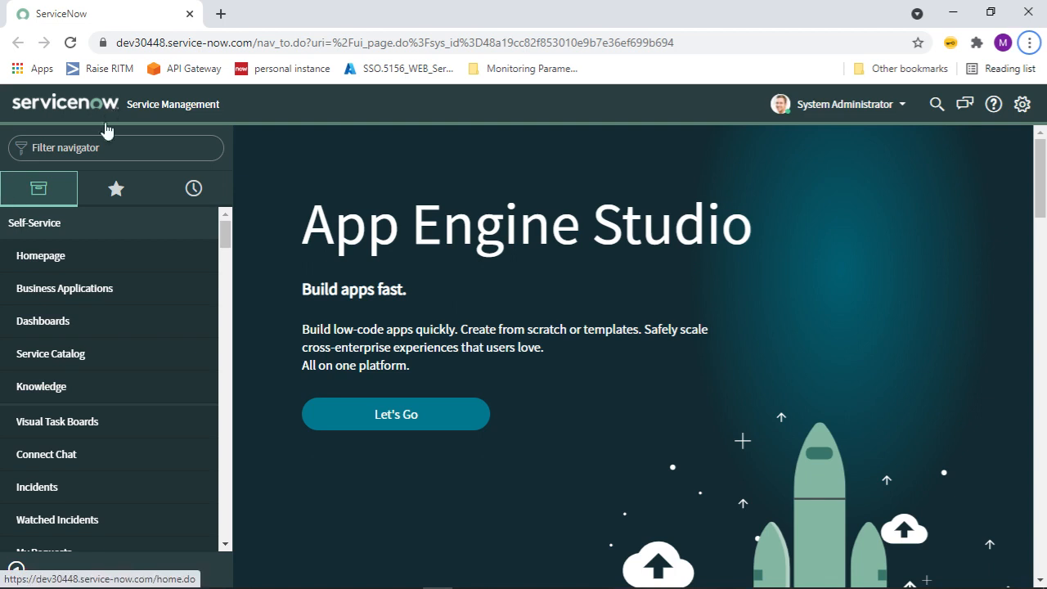
Filter the navigator for 'user' and open the Users list (619 records) in a new tab.
{"action": "left_click", "coordinate": [102, 137]}
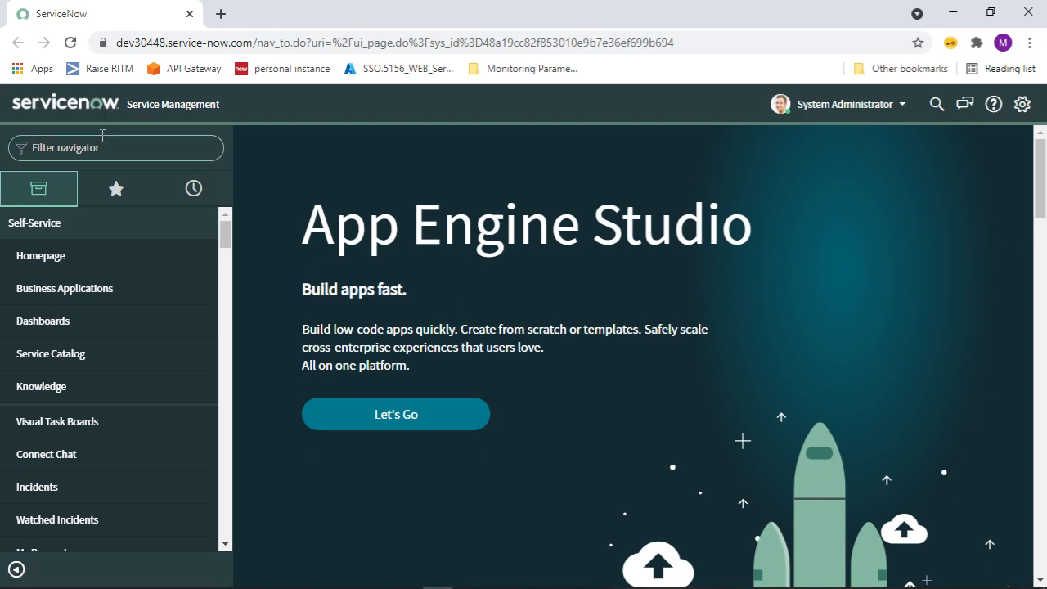
{"action": "type", "text": "user"}
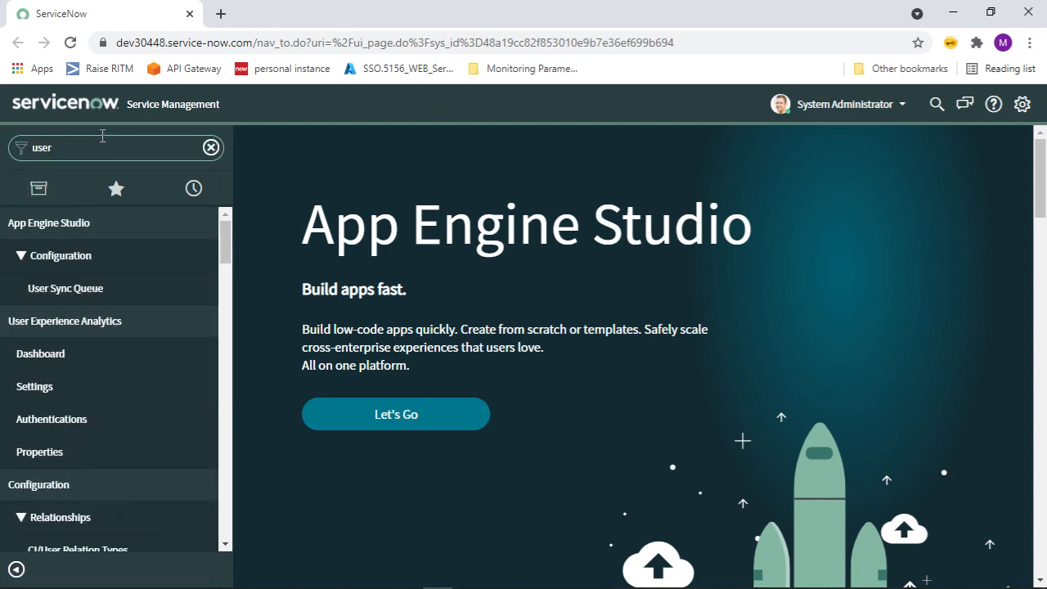
{"action": "left_click_drag", "start_coordinate": [229, 237], "coordinate": [228, 386]}
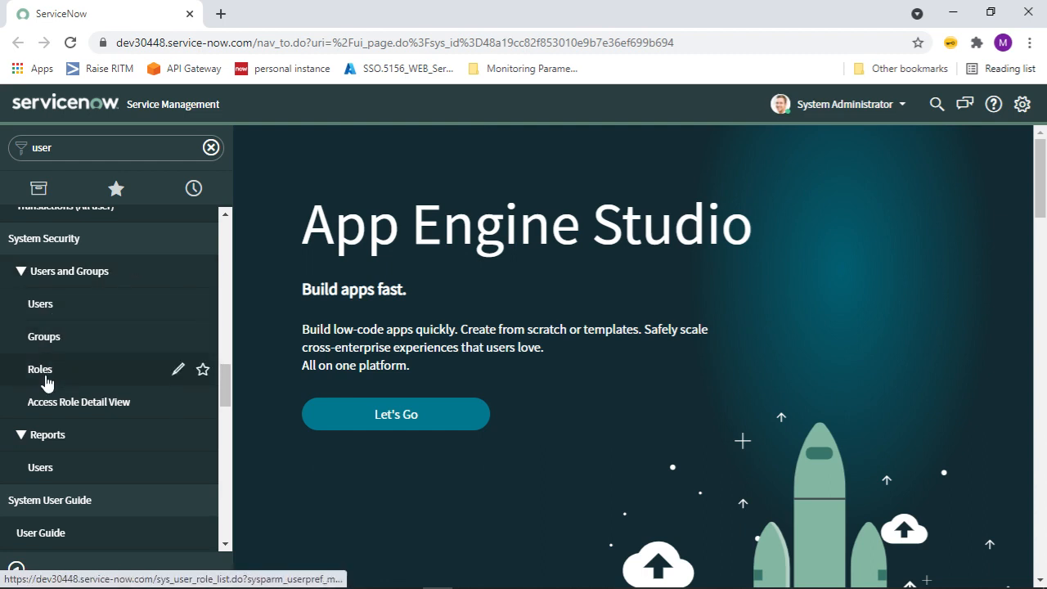
{"action": "middle_click", "coordinate": [50, 308]}
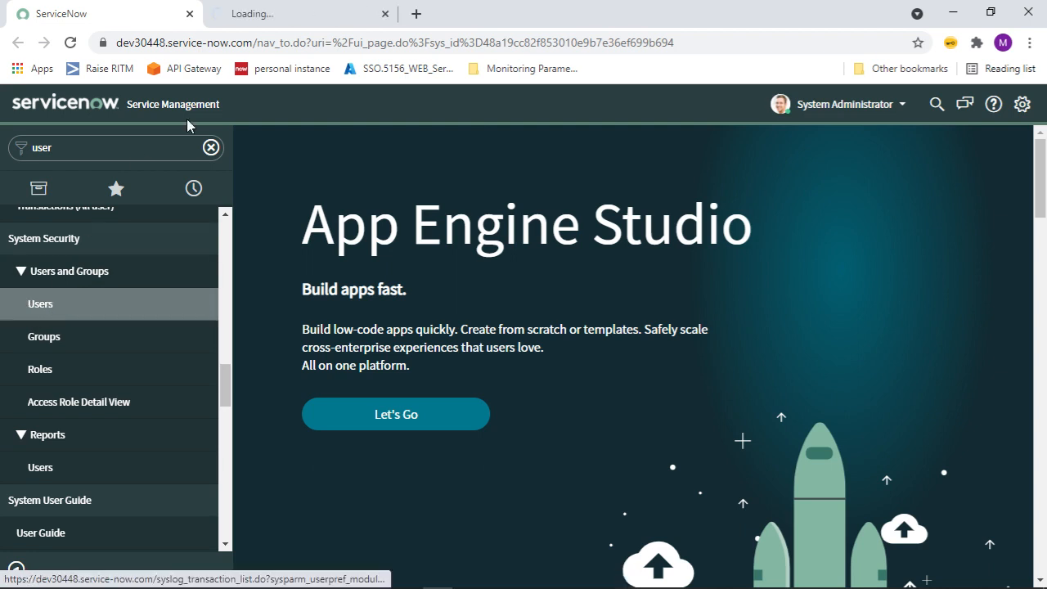
{"action": "left_click", "coordinate": [268, 22]}
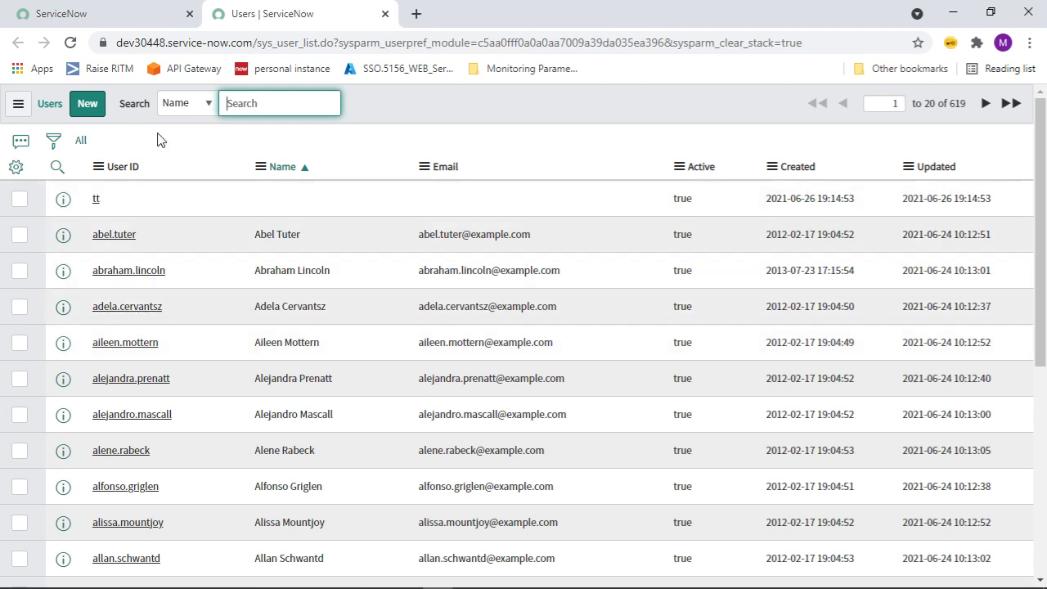
Start a new user record and enter the user ID plus first and last names.
{"action": "left_click", "coordinate": [88, 108]}
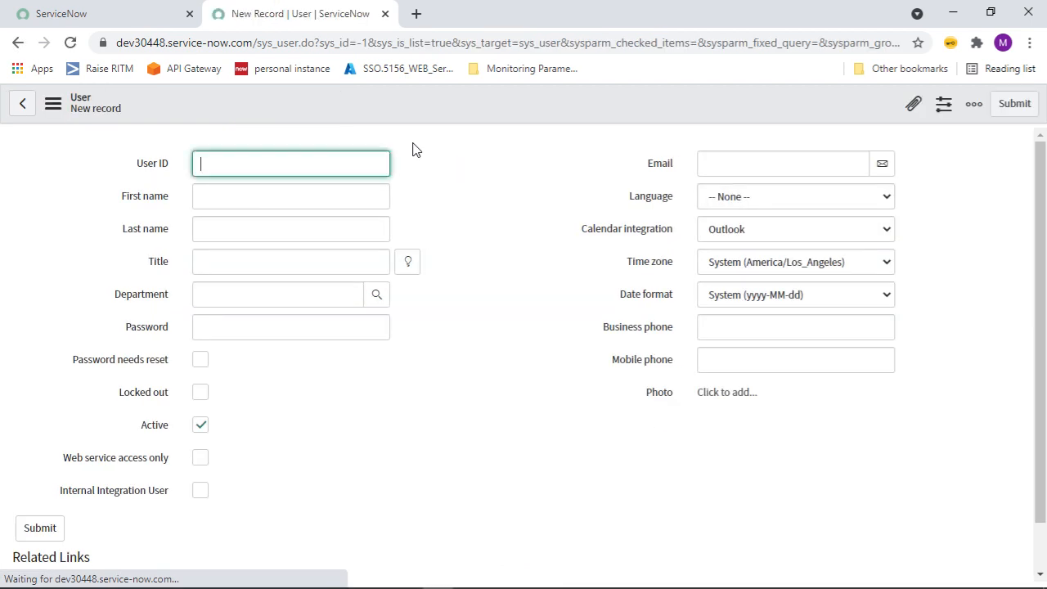
{"action": "left_click", "coordinate": [293, 164]}
{"action": "type", "text": "rr"}
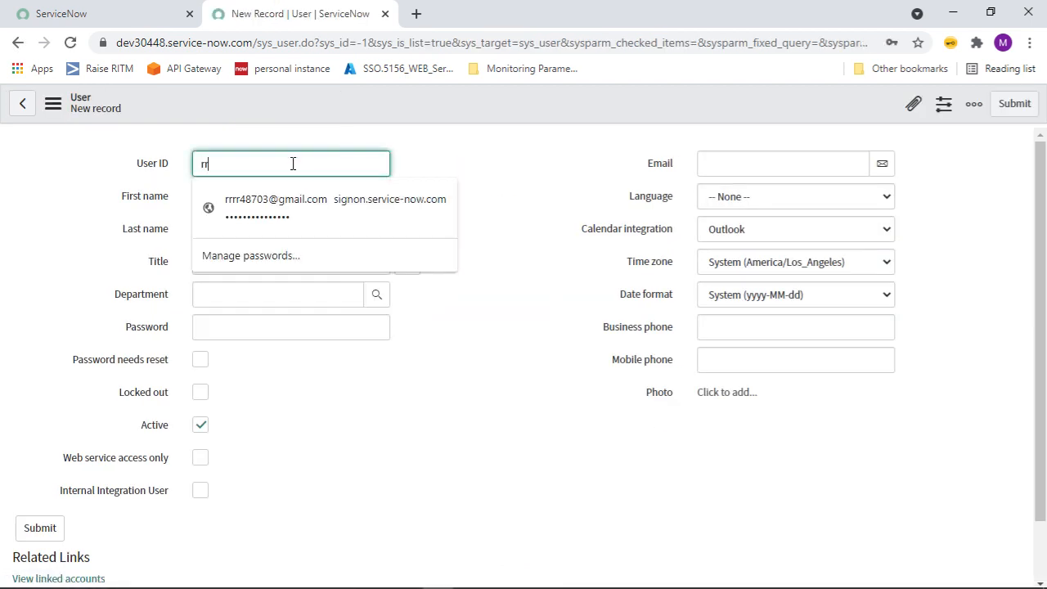
{"action": "left_click", "coordinate": [598, 182]}
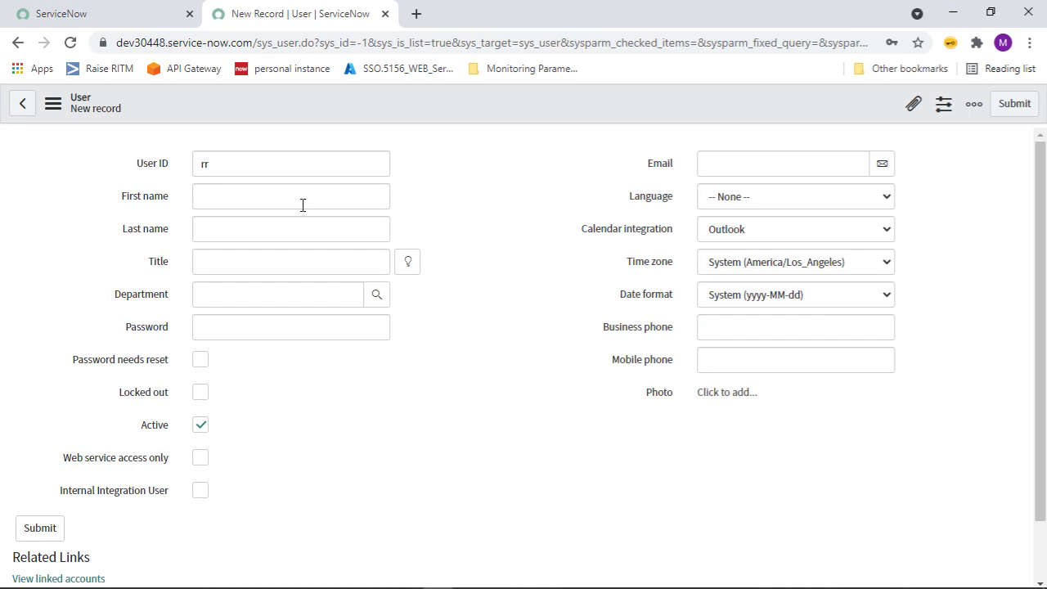
{"action": "left_click", "coordinate": [247, 201]}
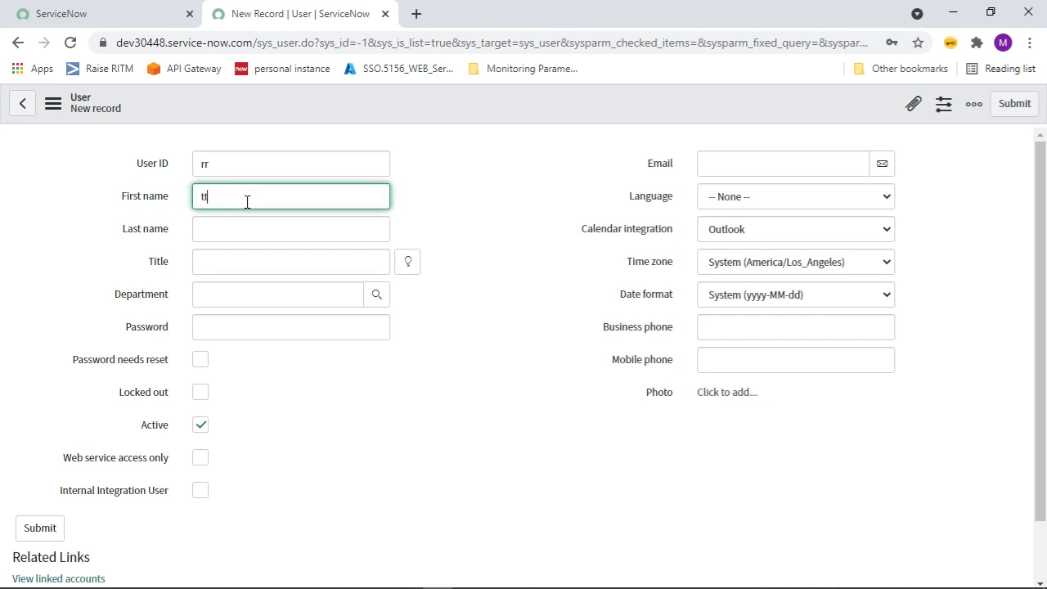
{"action": "type", "text": "tt"}
{"action": "left_click", "coordinate": [253, 236]}
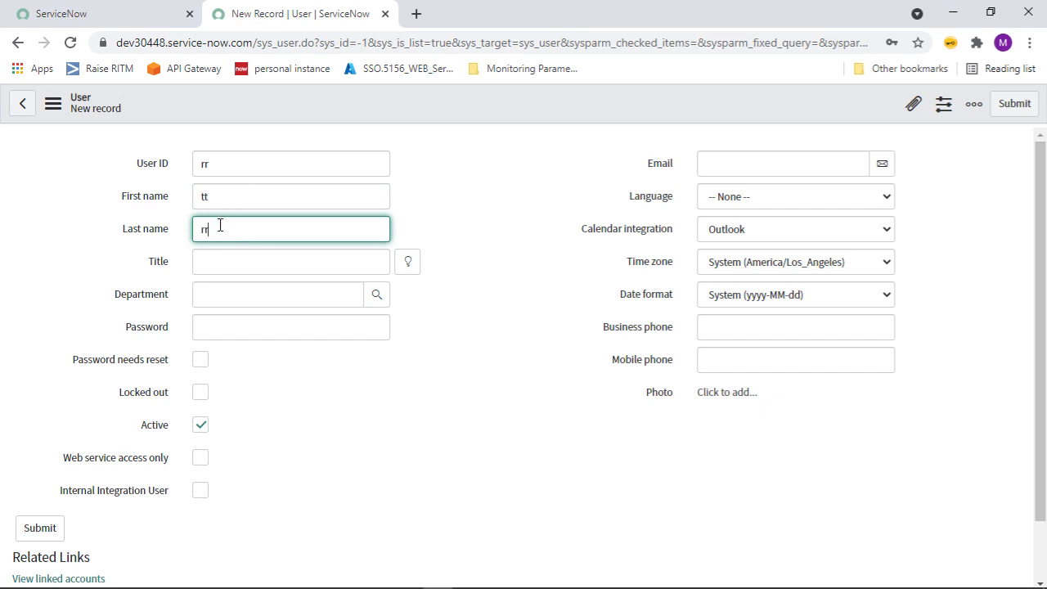
{"action": "left_click", "coordinate": [228, 164]}
{"action": "type", "text": "rr.tt"}
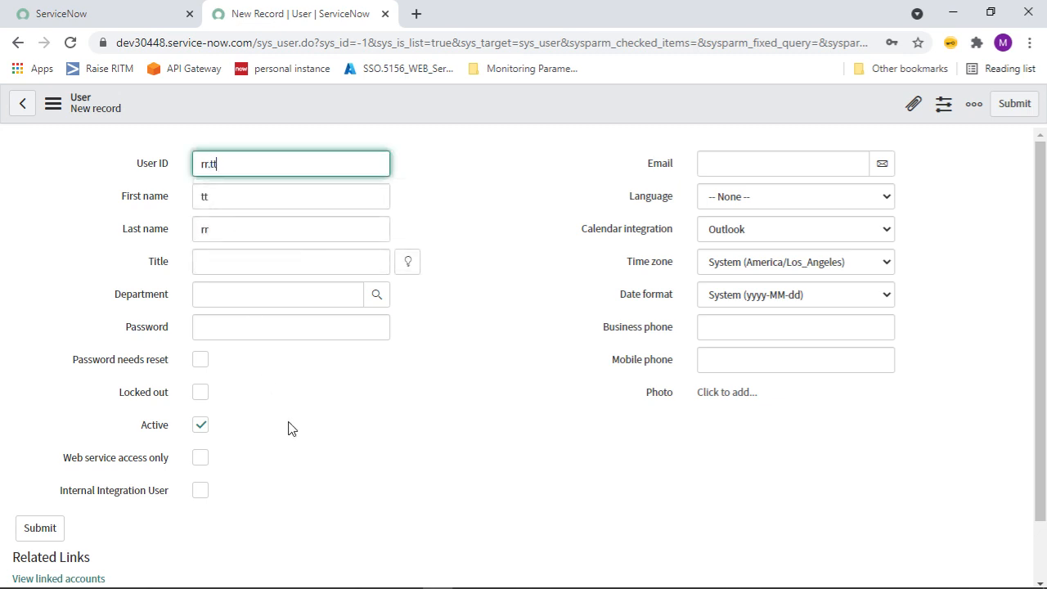
{"action": "left_click_drag", "start_coordinate": [288, 425], "coordinate": [256, 226]}
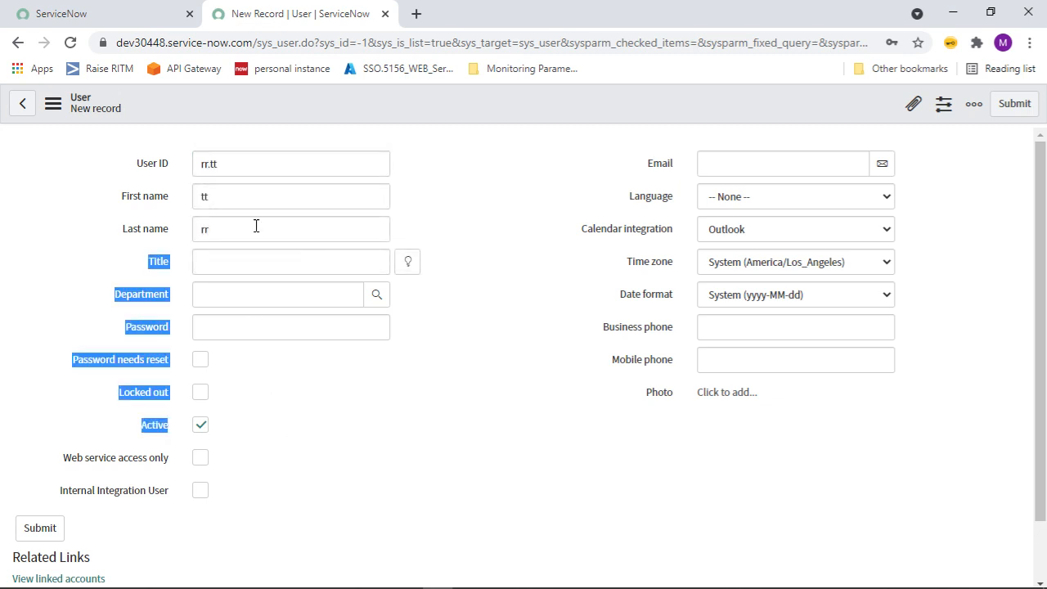
Set title Admin and department Customer Support, and enter the account password.
{"action": "left_click", "coordinate": [260, 273]}
{"action": "type", "text": "A"}
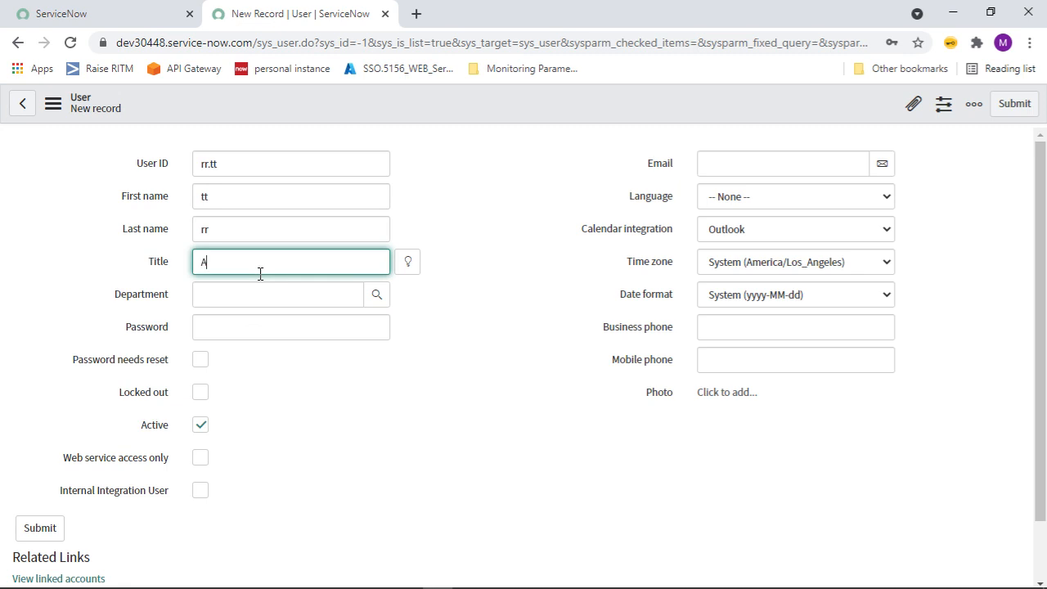
{"action": "type", "text": "dmin"}
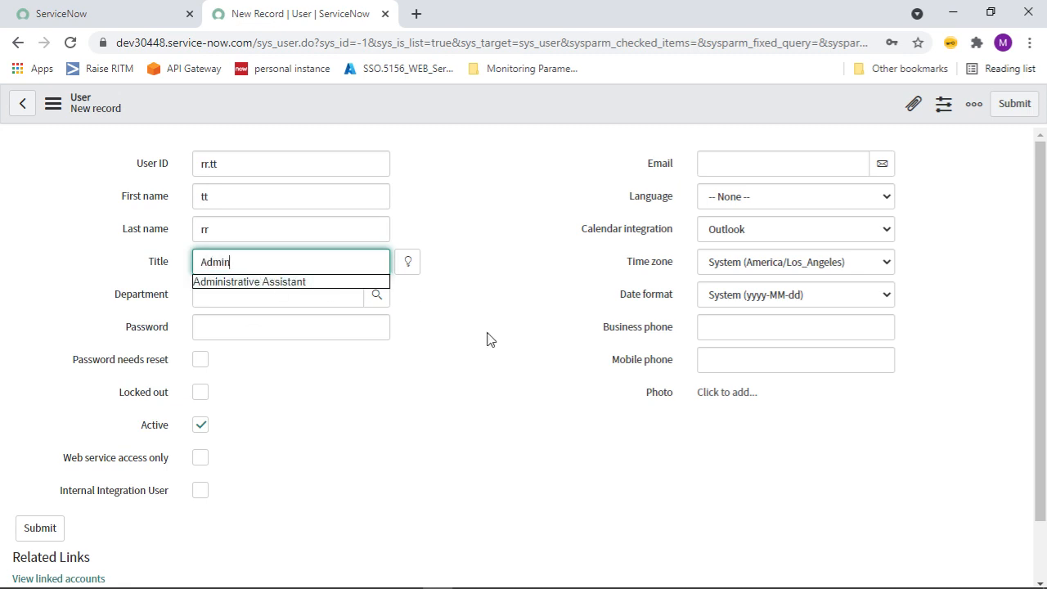
{"action": "left_click", "coordinate": [486, 339]}
{"action": "left_click", "coordinate": [263, 305]}
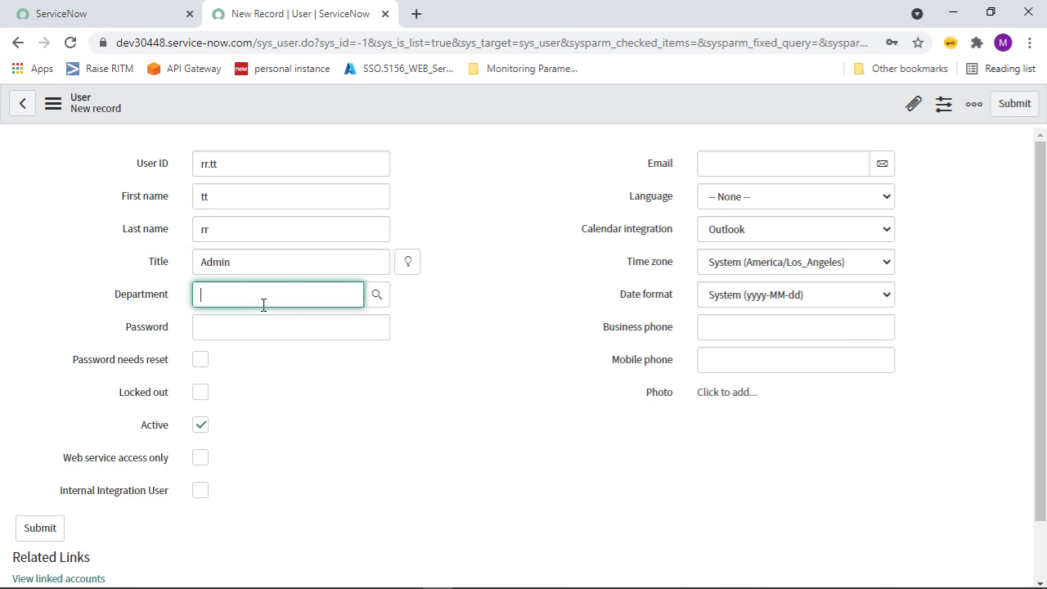
{"action": "left_click", "coordinate": [377, 296]}
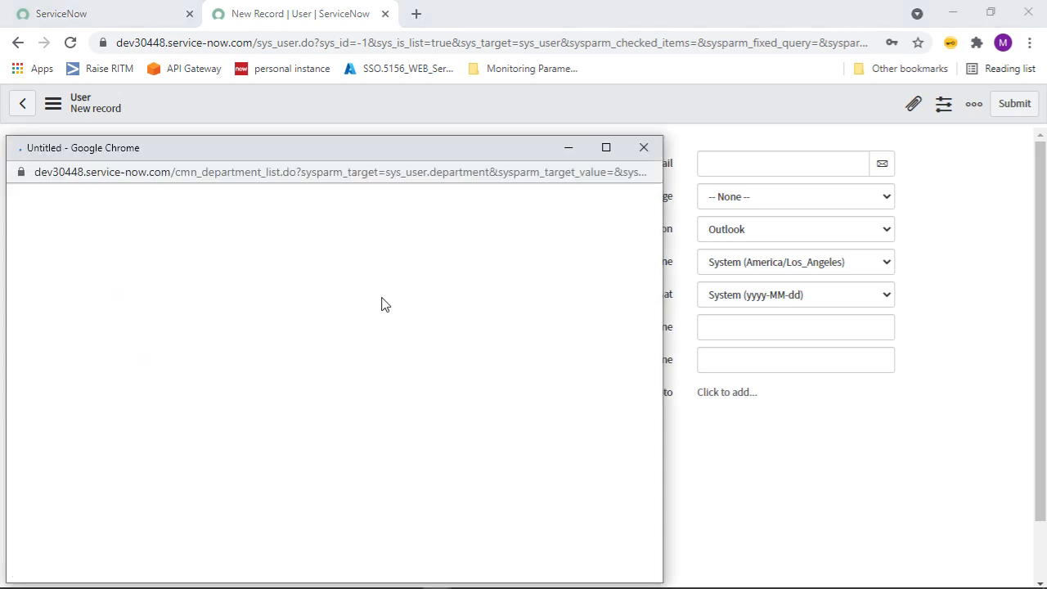
{"action": "left_click", "coordinate": [130, 295]}
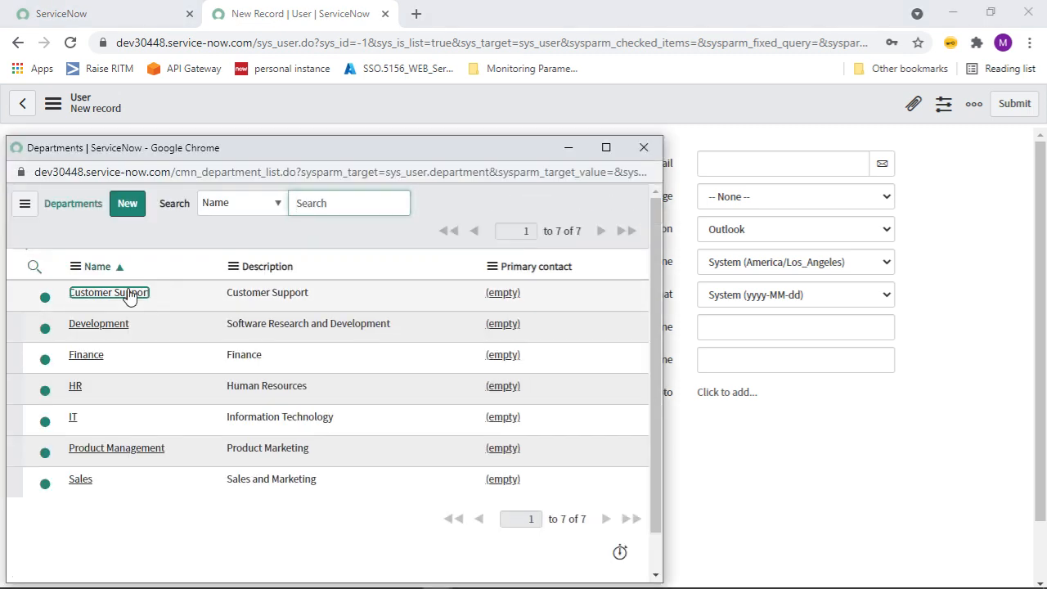
{"action": "left_click", "coordinate": [262, 331]}
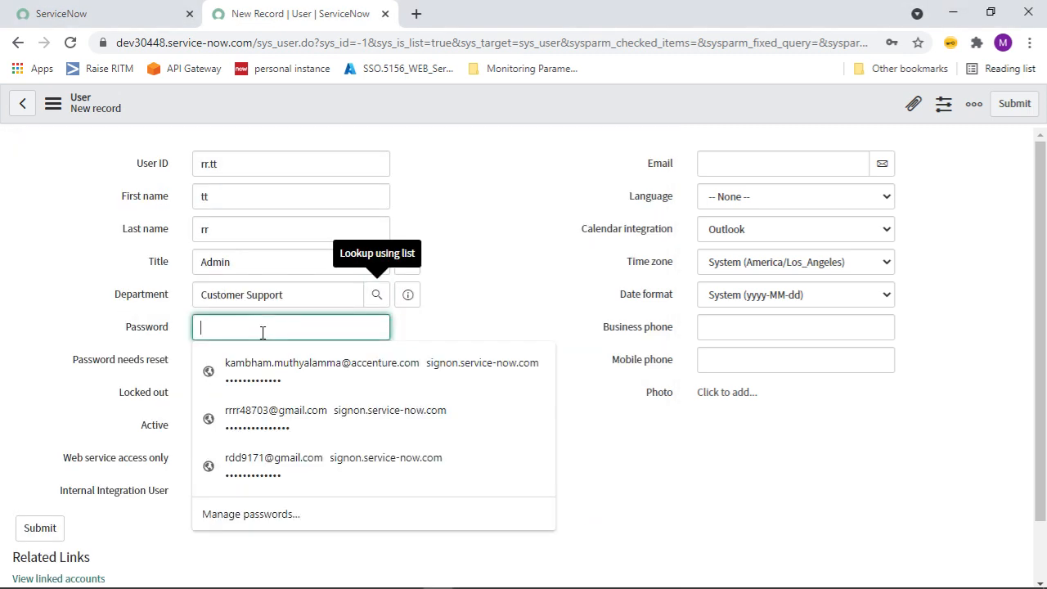
{"action": "type", "text": "123"}
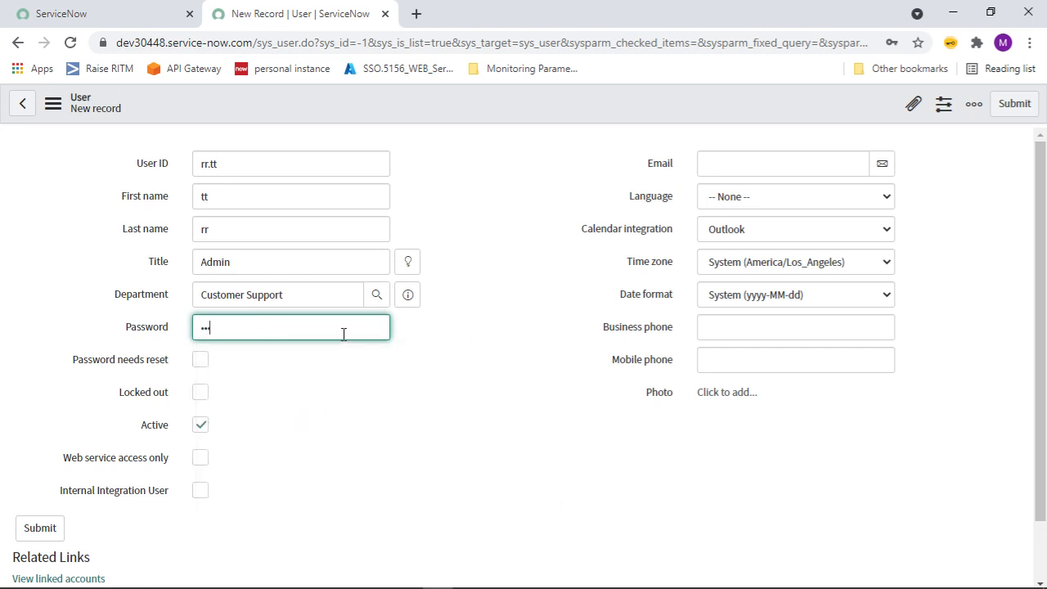
{"action": "key", "text": "Tab"}
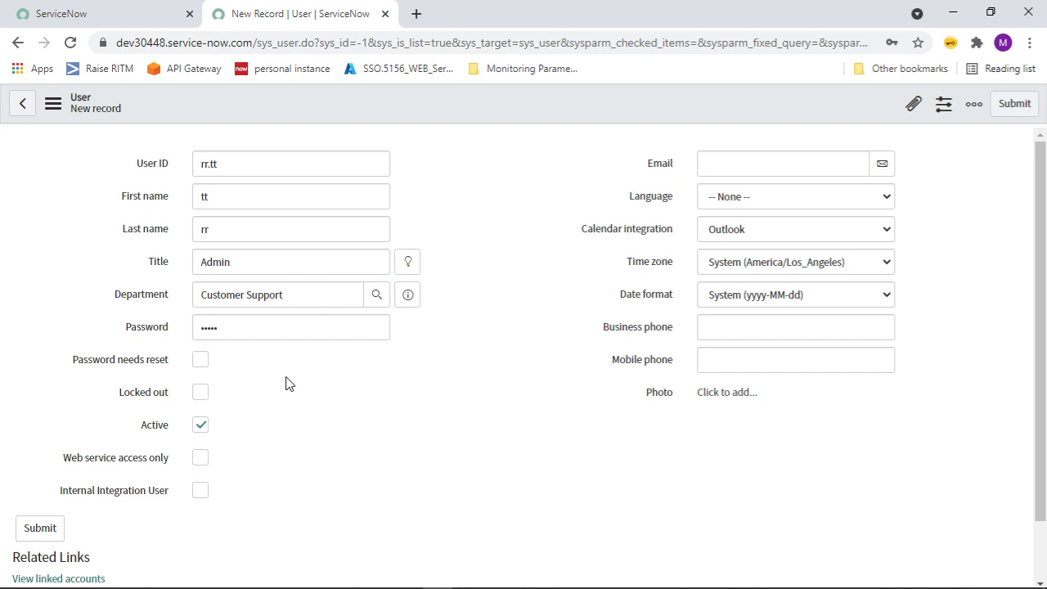
{"action": "mouse_move", "coordinate": [123, 405]}
{"action": "left_click", "coordinate": [747, 170]}
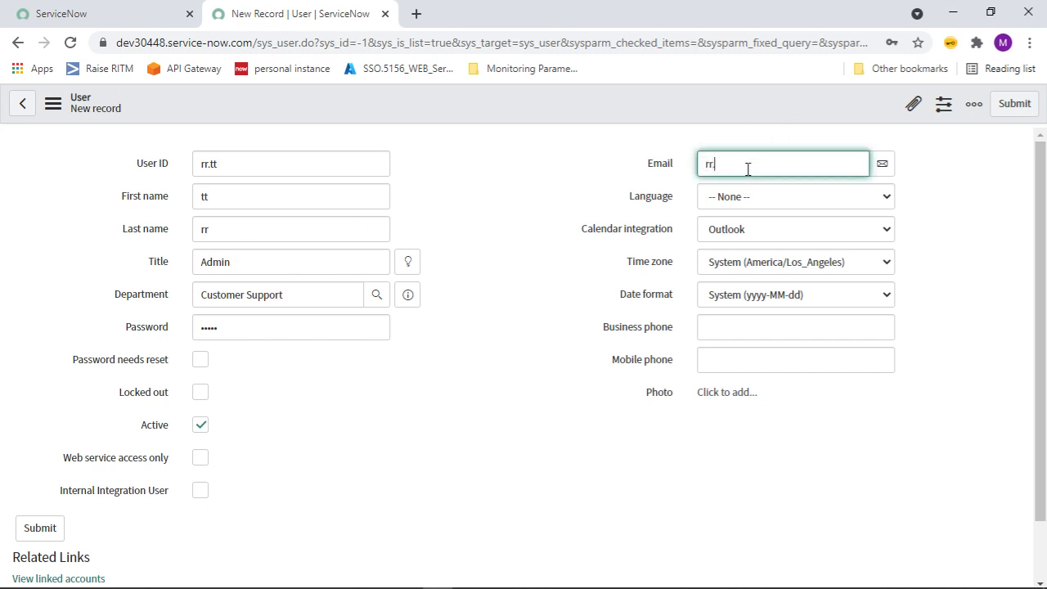
Enter the user's e-mail, set language to English, and keep Outlook calendar integration.
{"action": "left_click", "coordinate": [772, 205]}
{"action": "left_click", "coordinate": [724, 232]}
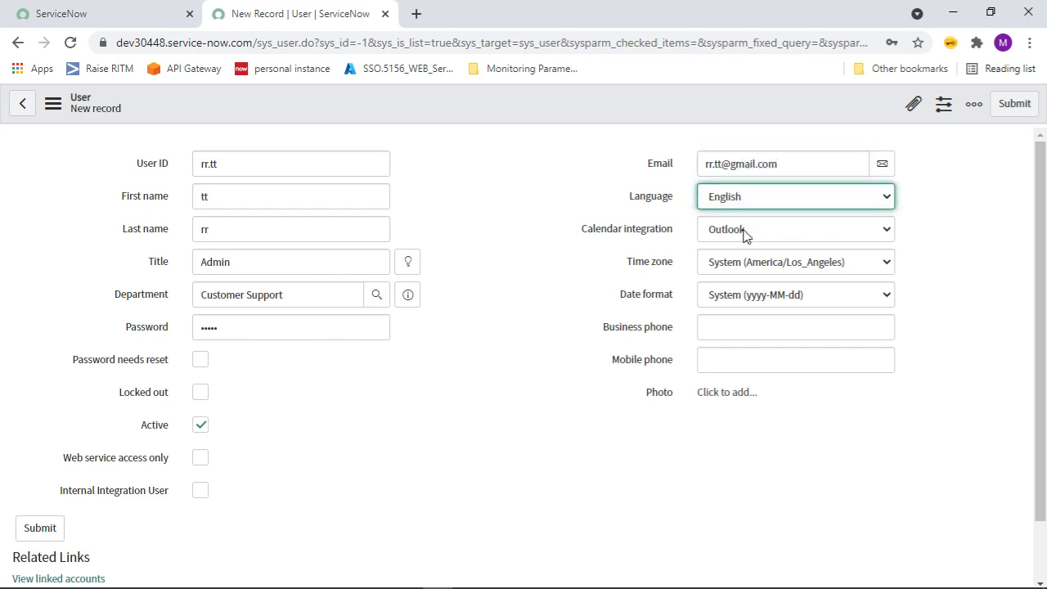
{"action": "left_click", "coordinate": [787, 232]}
{"action": "left_click", "coordinate": [786, 233]}
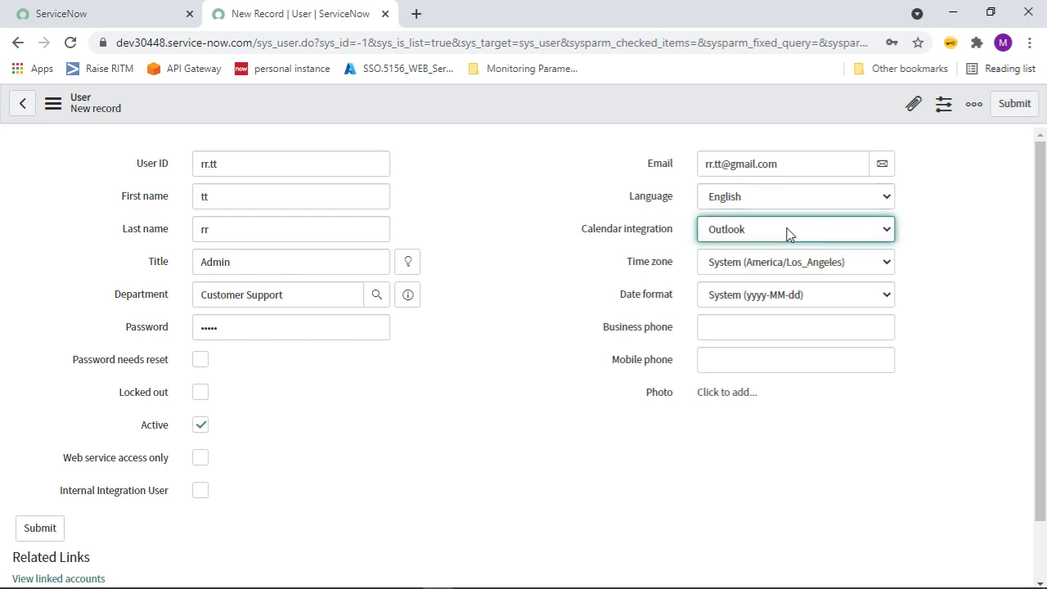
{"action": "left_click", "coordinate": [787, 232]}
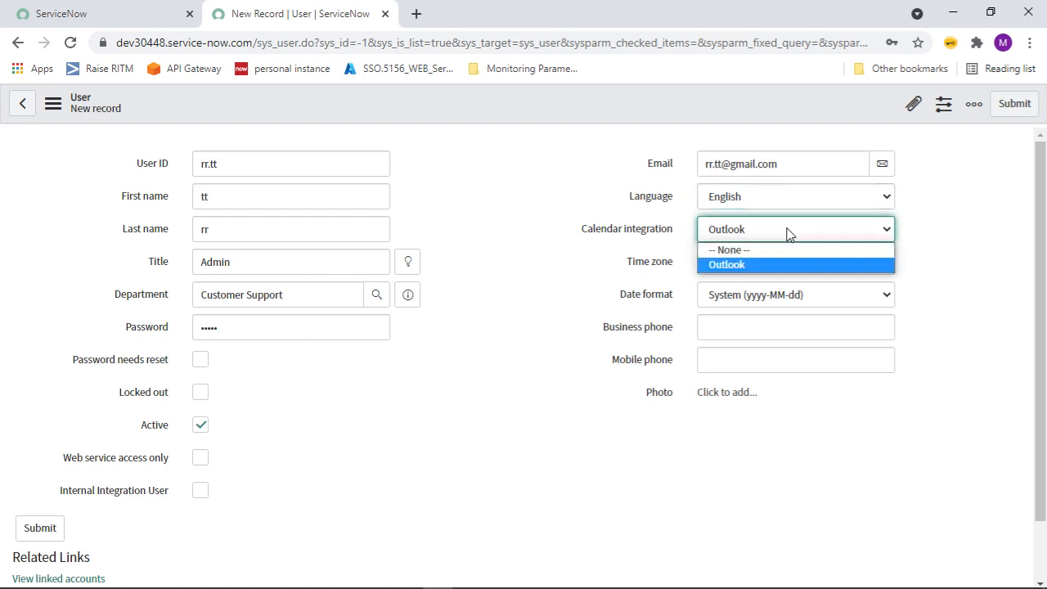
{"action": "left_click", "coordinate": [787, 233]}
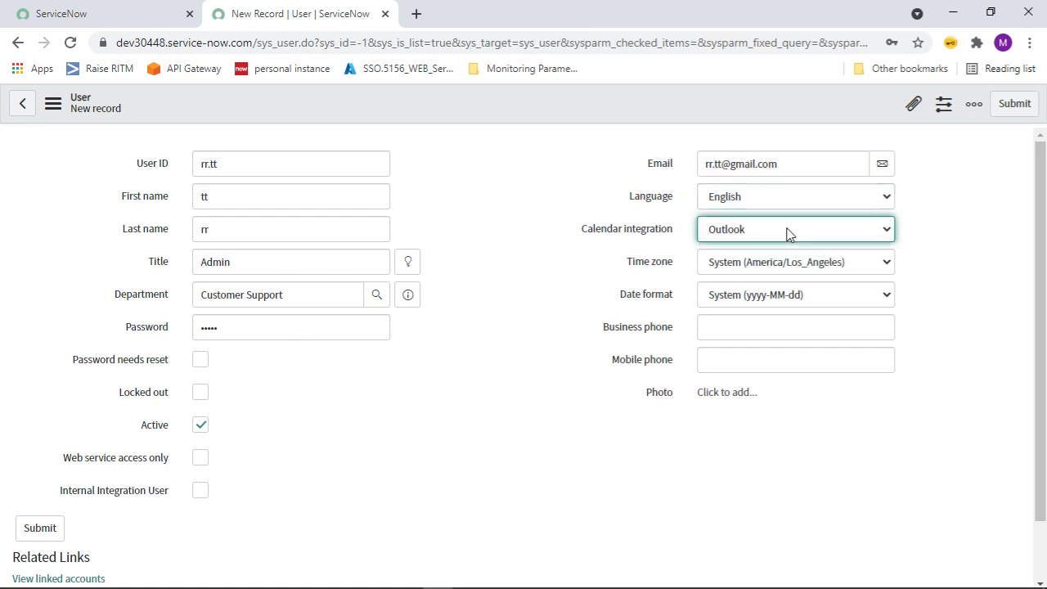
Set the time zone to GMT and the date format to dd/MM/yyyy.
{"action": "left_click", "coordinate": [886, 263]}
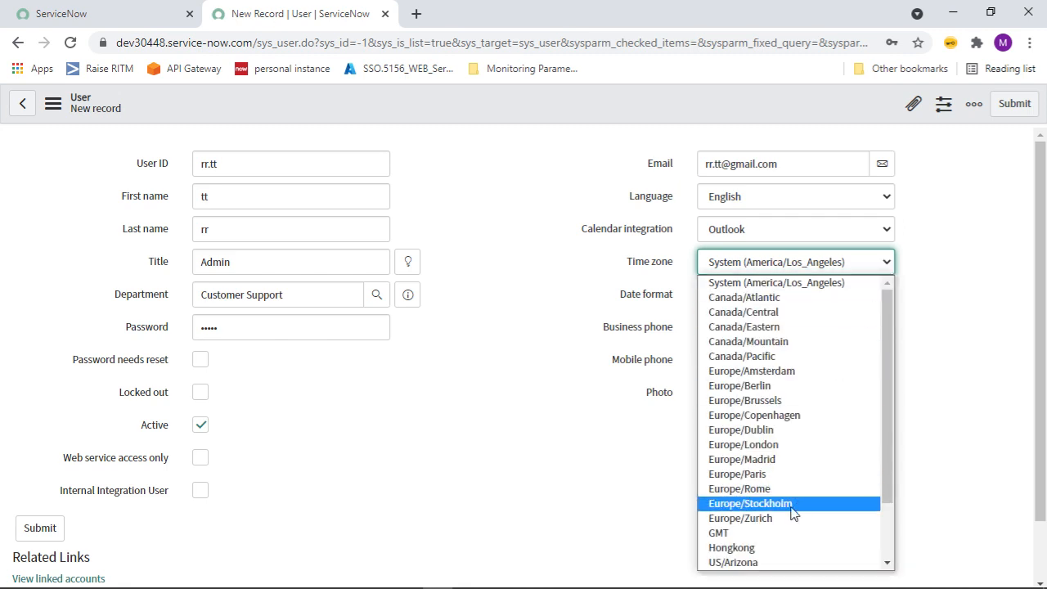
{"action": "left_click", "coordinate": [718, 535]}
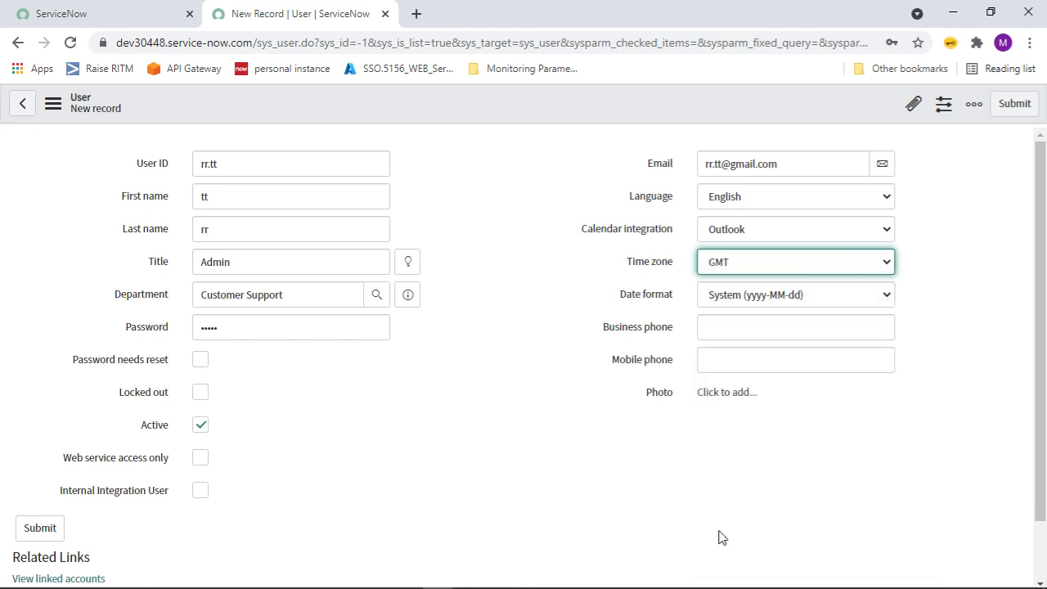
{"action": "left_click", "coordinate": [746, 262]}
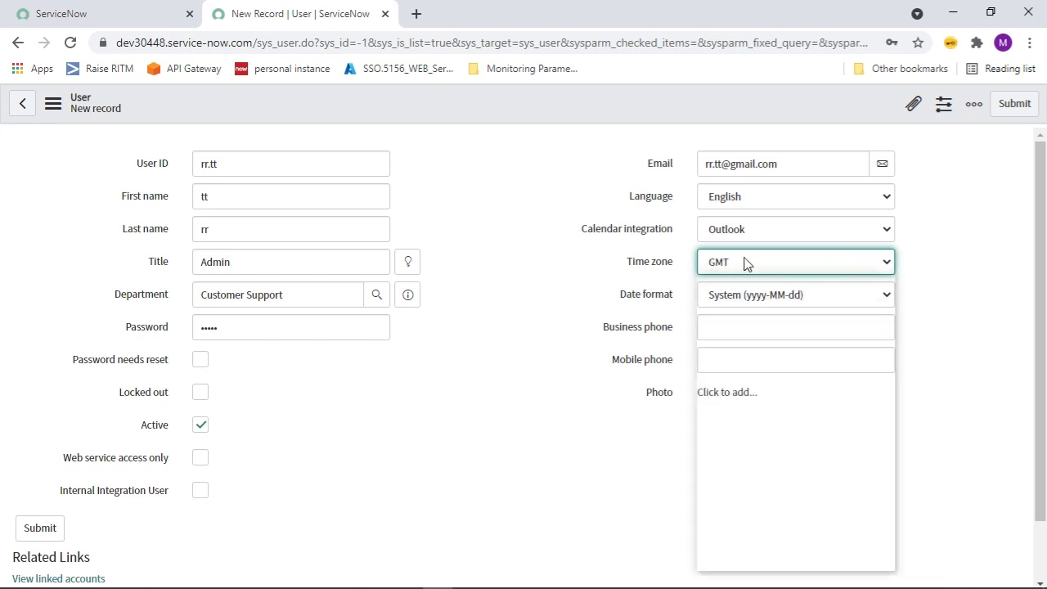
{"action": "left_click", "coordinate": [746, 262]}
{"action": "left_click", "coordinate": [746, 262]}
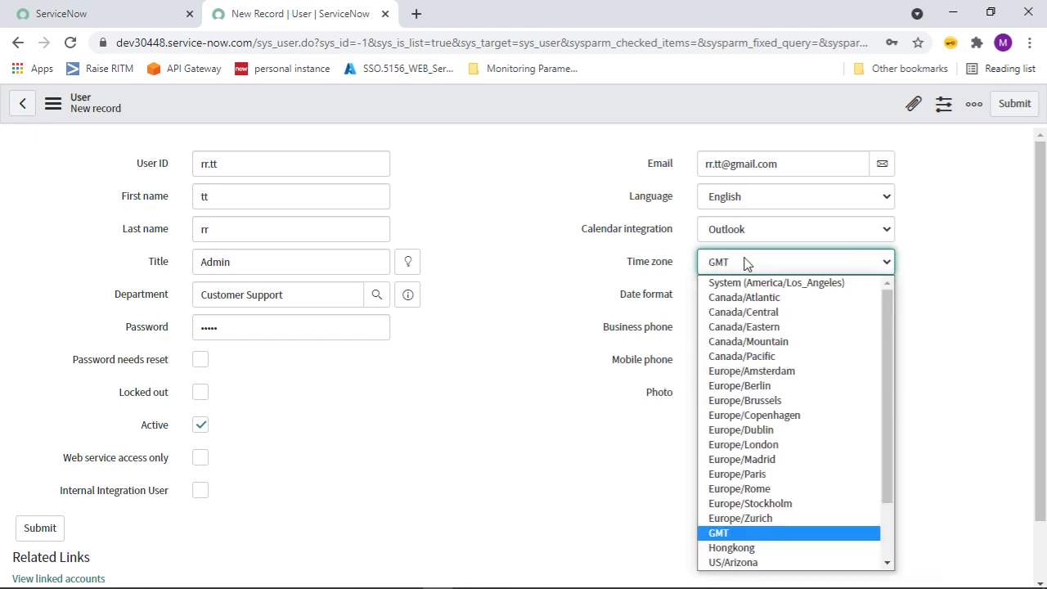
{"action": "left_click", "coordinate": [1041, 344]}
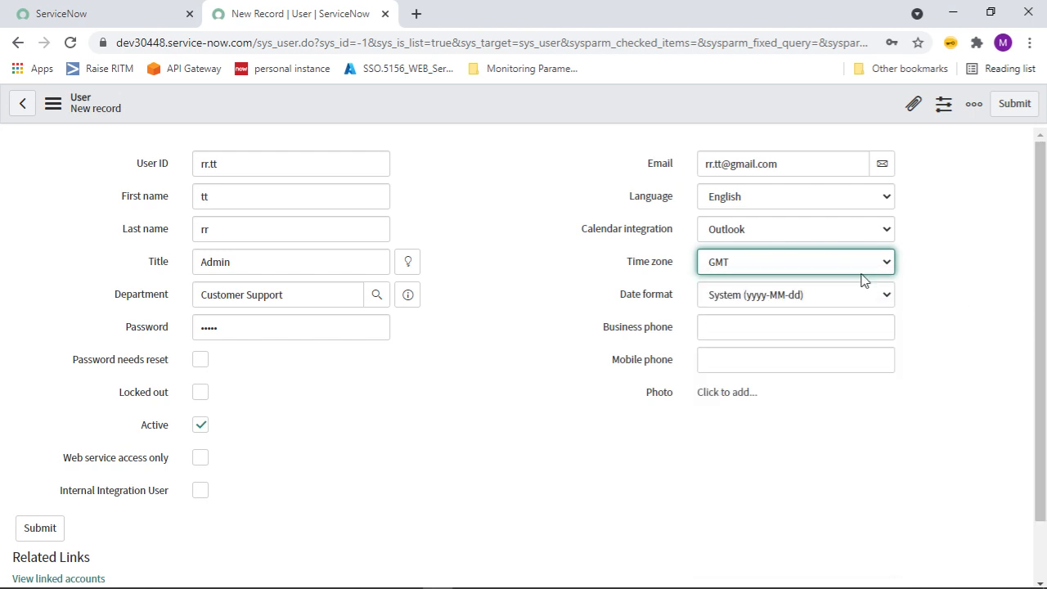
{"action": "left_click", "coordinate": [771, 296]}
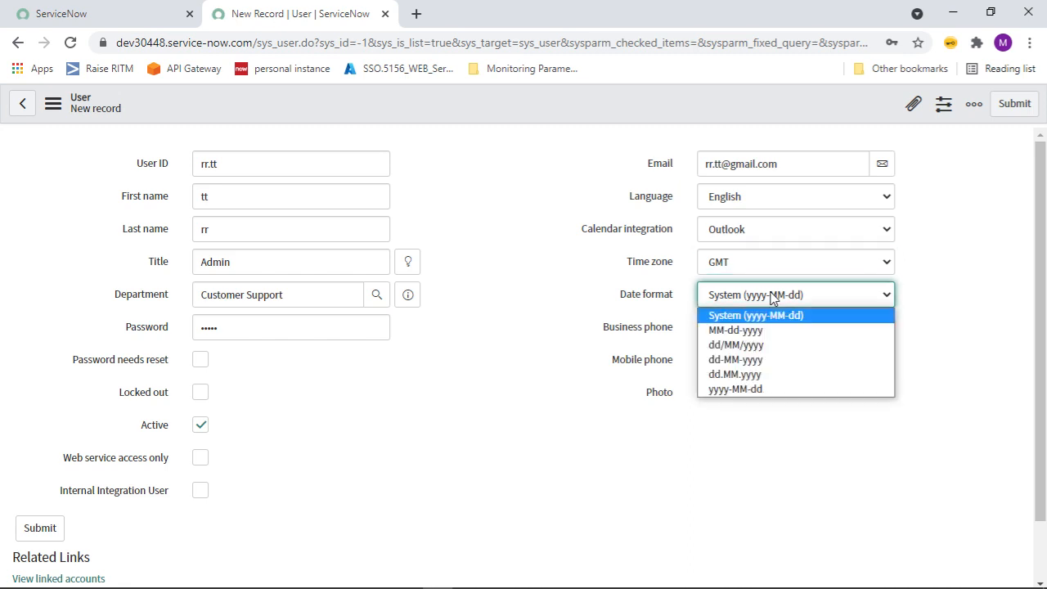
{"action": "left_click", "coordinate": [754, 347]}
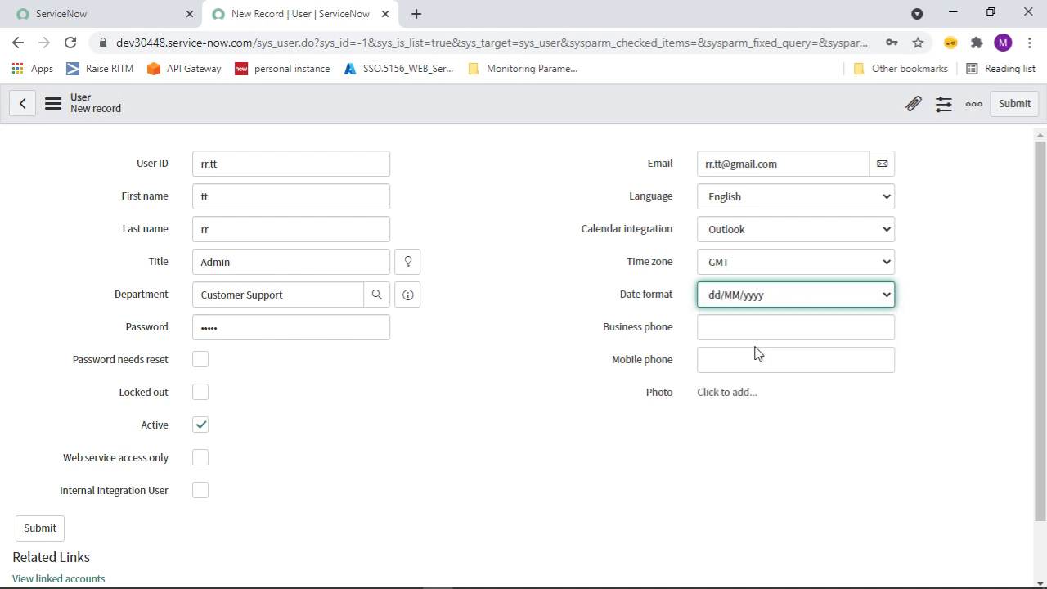
Fill in the user's business phone and mobile phone numbers.
{"action": "left_click", "coordinate": [739, 335]}
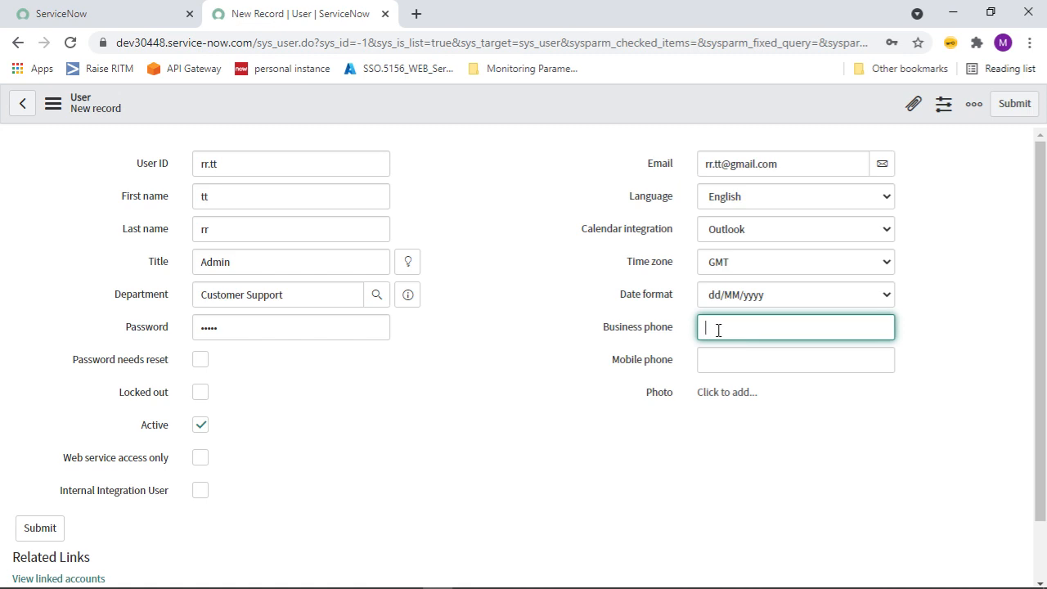
{"action": "left_click", "coordinate": [705, 357]}
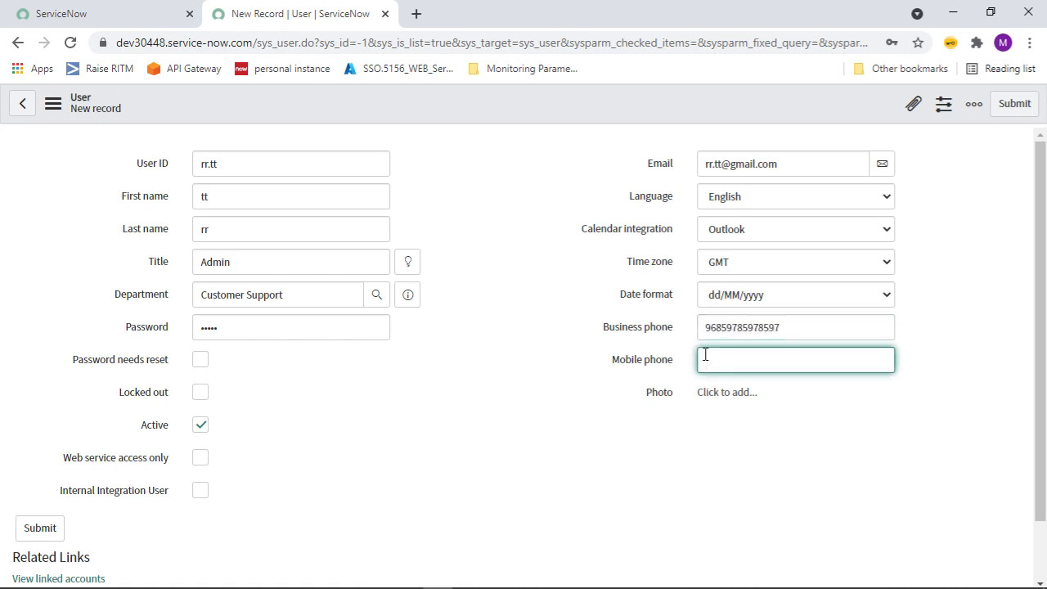
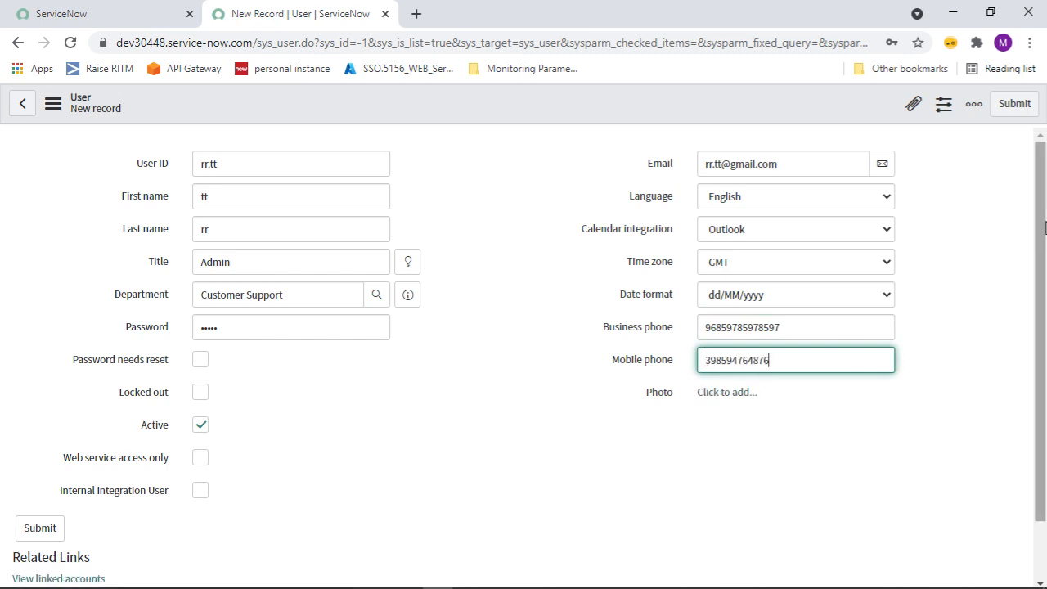
{"action": "left_click_drag", "start_coordinate": [1043, 228], "coordinate": [1043, 383]}
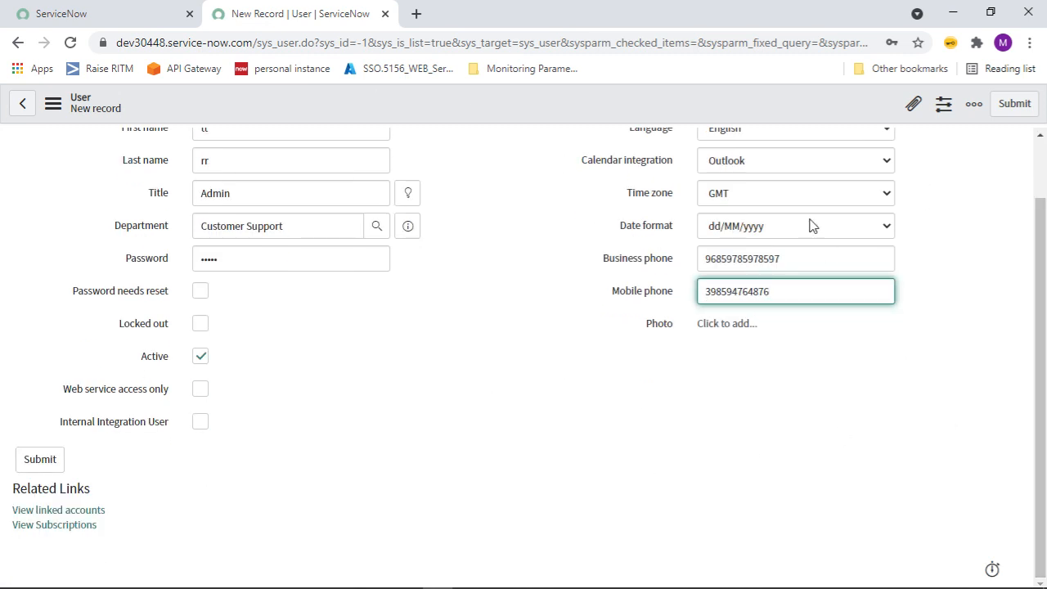
{"action": "scroll", "coordinate": [1043, 249], "scroll_direction": "up", "scroll_amount": 1}
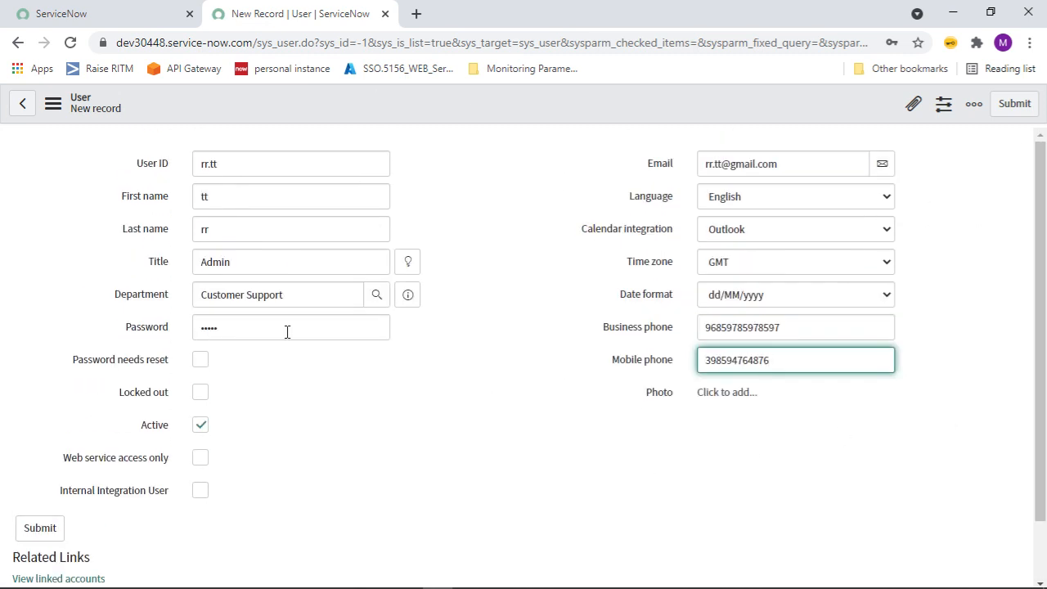
Save the new user, filter User IDs by 'rr', and open the resulting record in a new tab.
{"action": "left_click", "coordinate": [29, 535]}
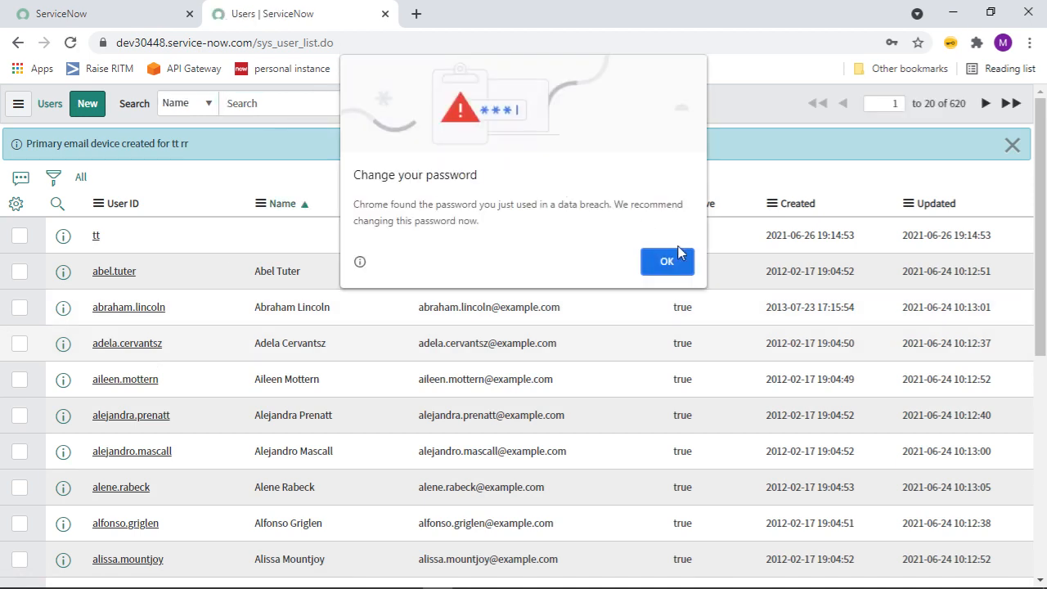
{"action": "left_click", "coordinate": [667, 261]}
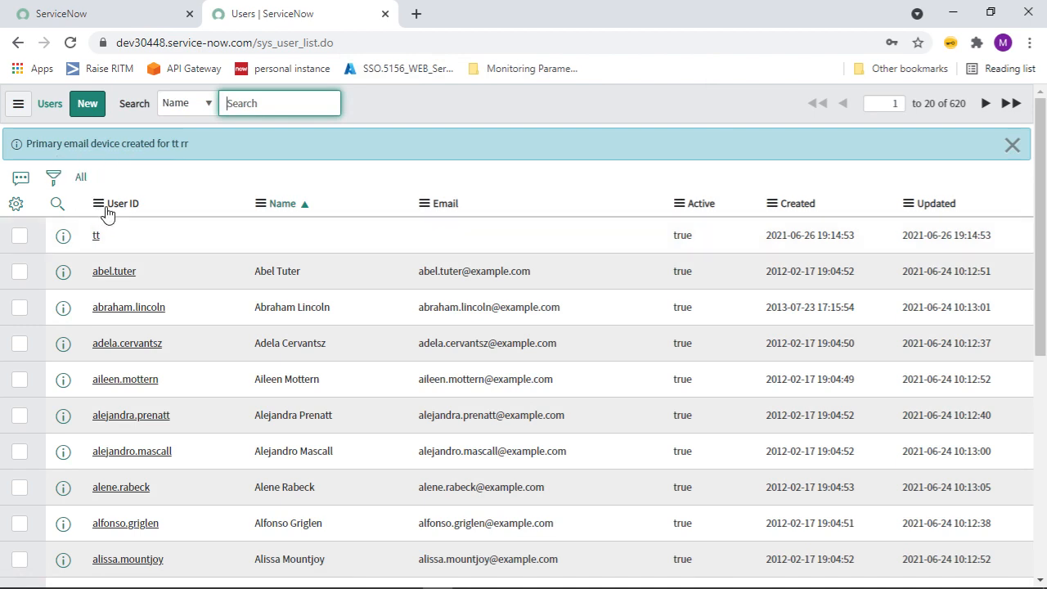
{"action": "left_click", "coordinate": [57, 208]}
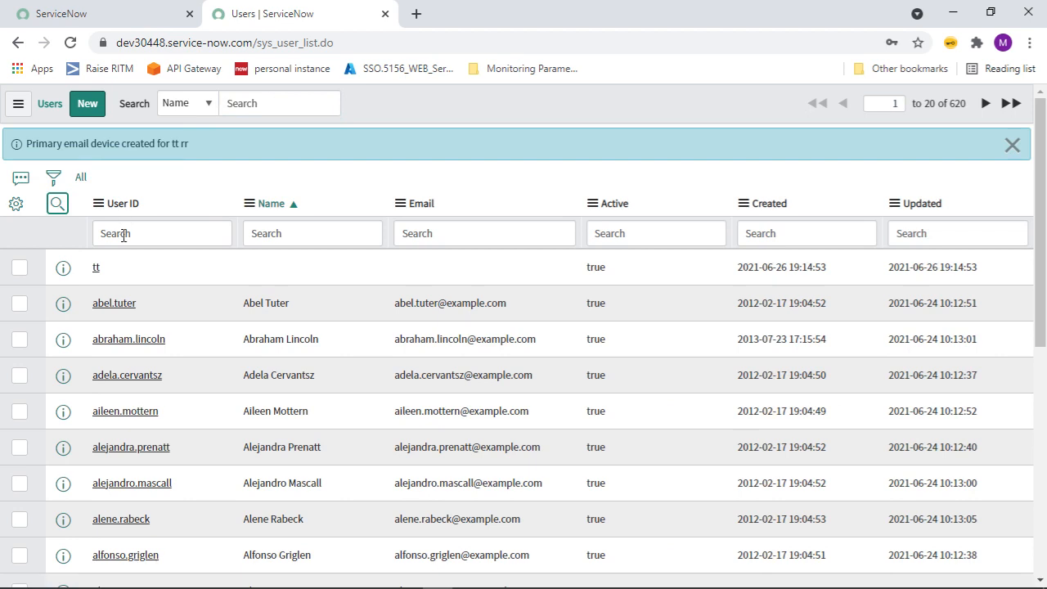
{"action": "left_click", "coordinate": [123, 234]}
{"action": "type", "text": "rr"}
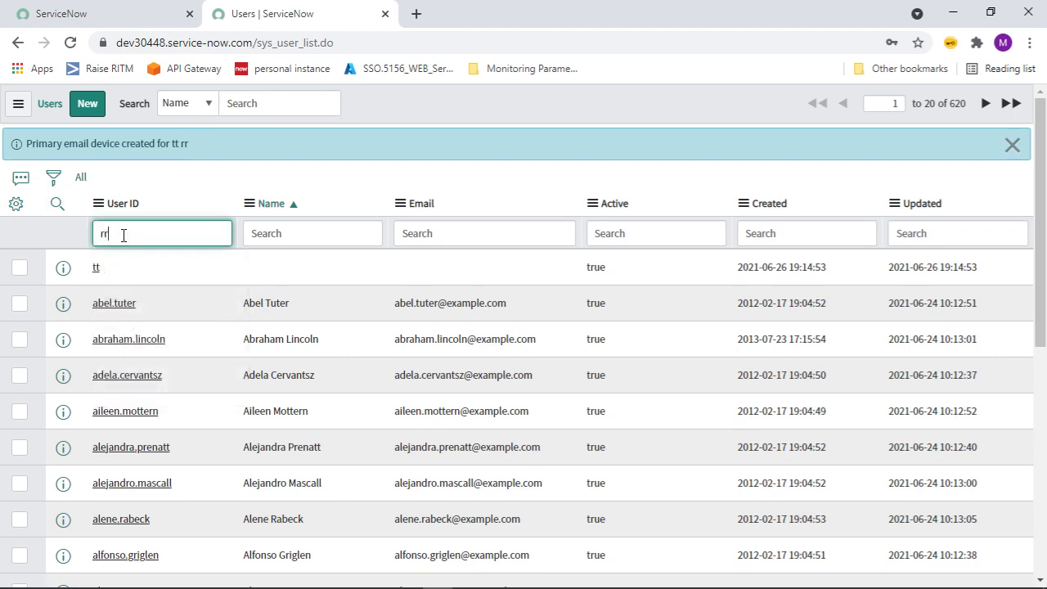
{"action": "key", "text": "Return"}
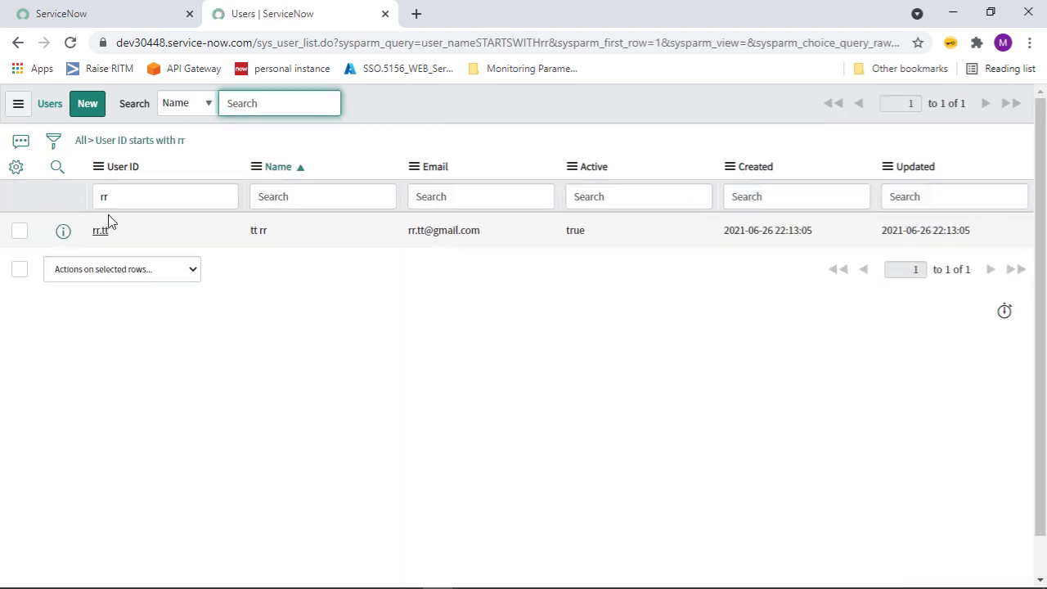
{"action": "middle_click", "coordinate": [98, 233]}
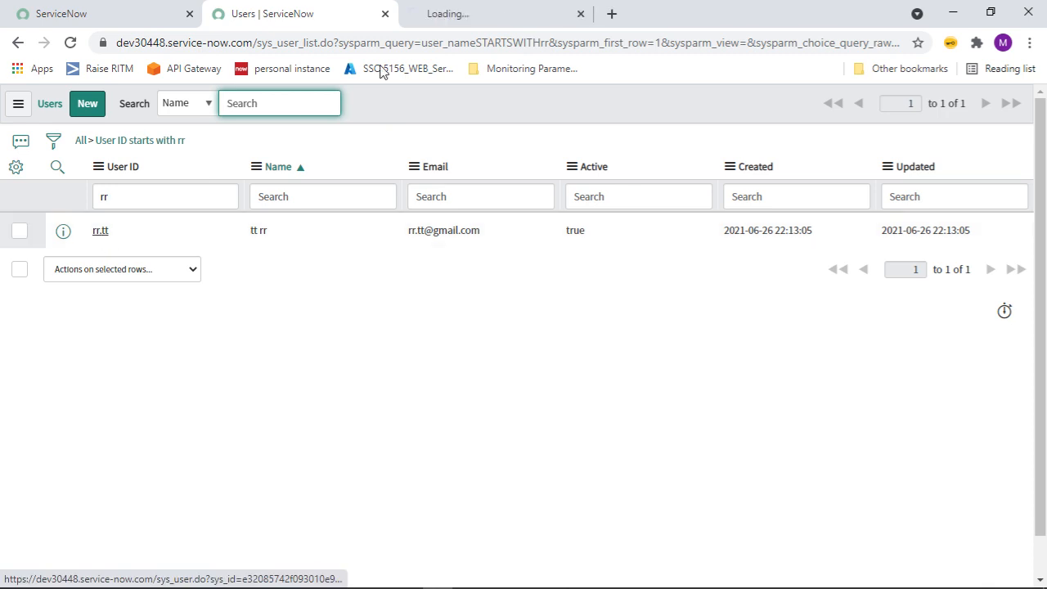
On the new user's record, check the Roles, Groups, Delegates and Subscriptions lists, all empty.
{"action": "left_click", "coordinate": [466, 19]}
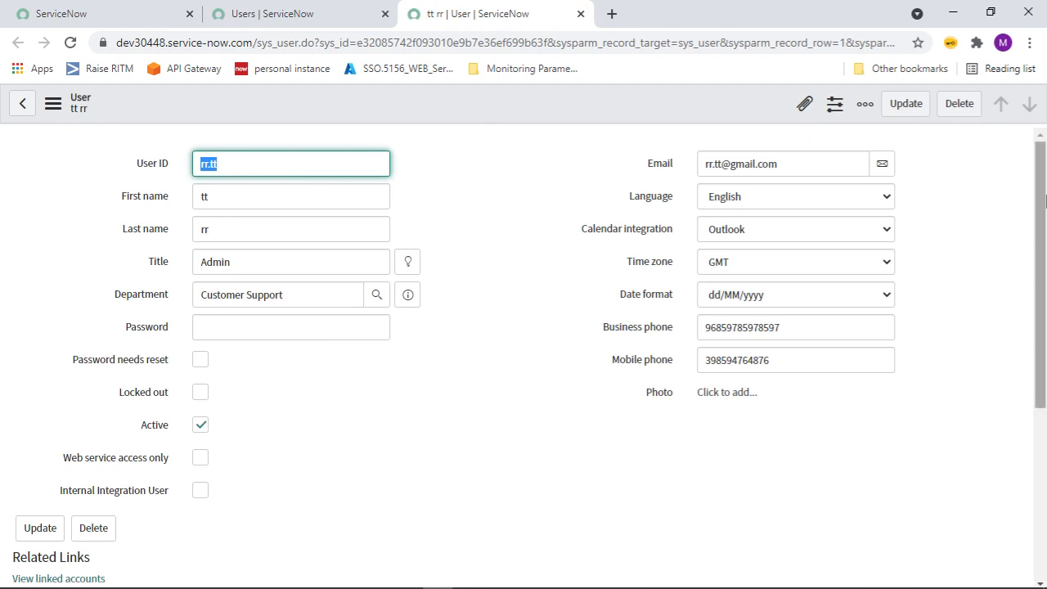
{"action": "left_click_drag", "start_coordinate": [1044, 187], "coordinate": [1044, 350]}
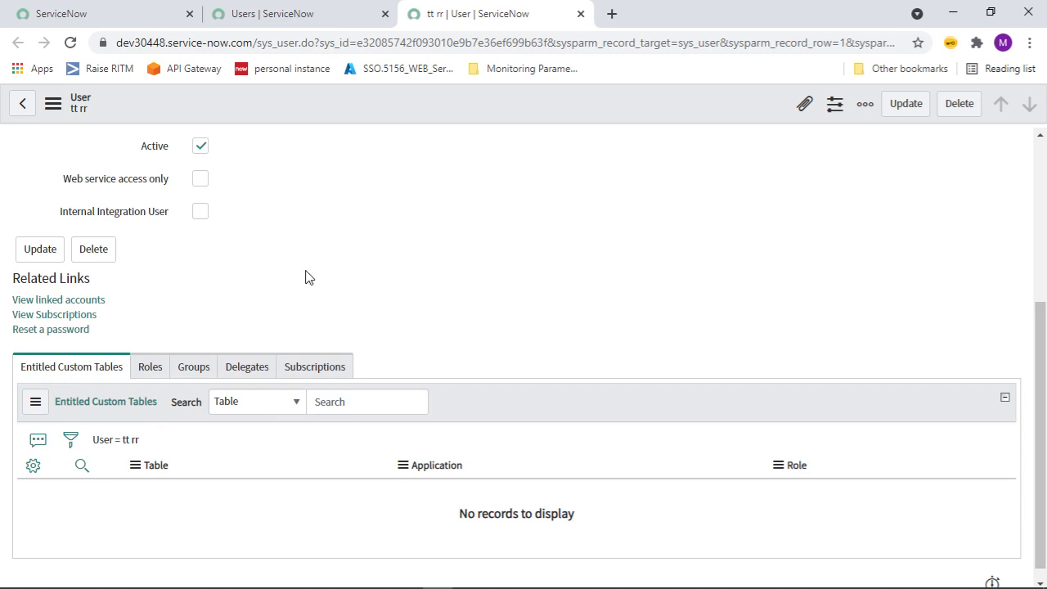
{"action": "left_click", "coordinate": [152, 368]}
{"action": "left_click", "coordinate": [184, 372]}
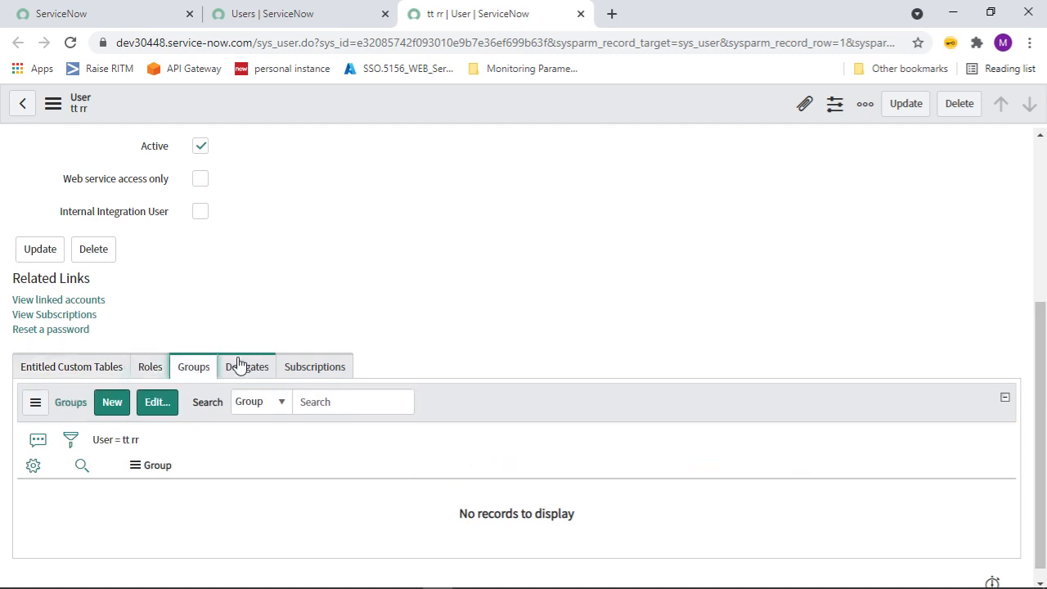
{"action": "left_click", "coordinate": [264, 368]}
{"action": "left_click", "coordinate": [324, 369]}
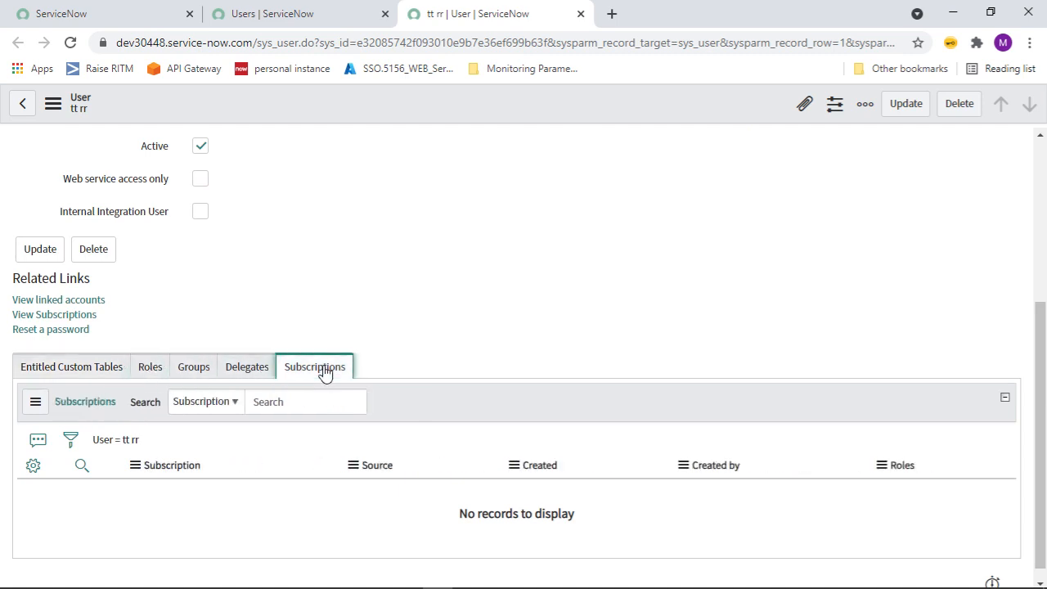
{"action": "left_click", "coordinate": [151, 378]}
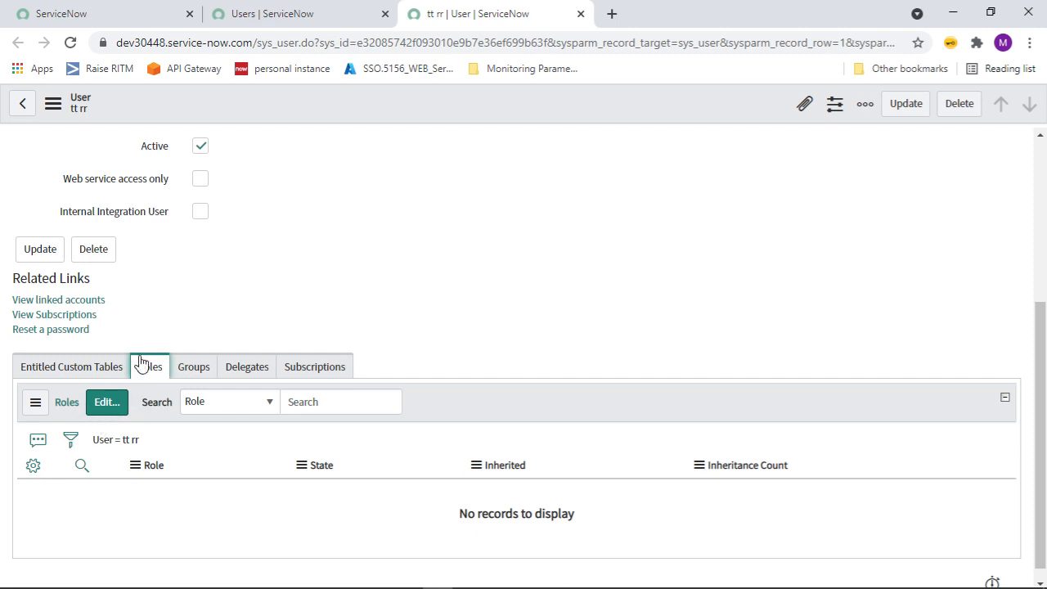
Show the user's Groups related list, confirming there are no memberships.
{"action": "left_click", "coordinate": [198, 373]}
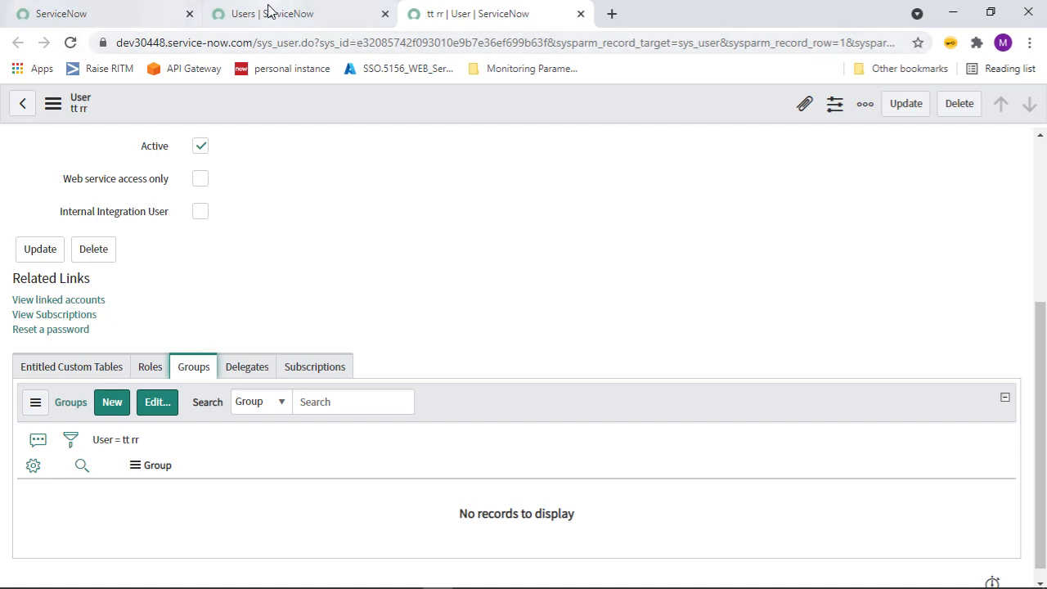
Open the Groups list (43 groups) in a new tab from the navigator and start a new group.
{"action": "left_click", "coordinate": [292, 14]}
{"action": "left_click", "coordinate": [133, 21]}
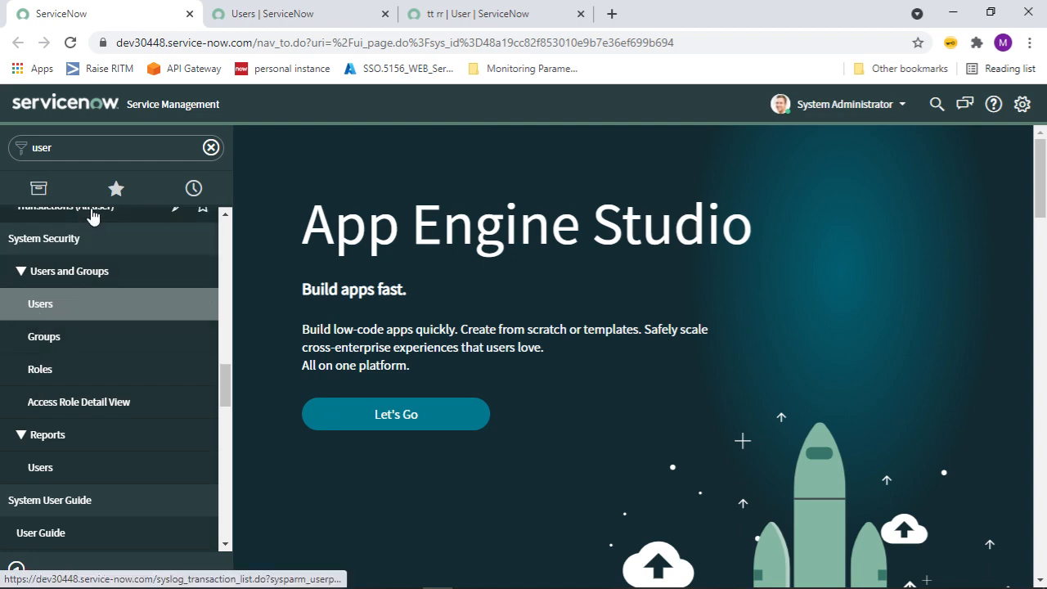
{"action": "left_click", "coordinate": [41, 347], "text": "ctrl"}
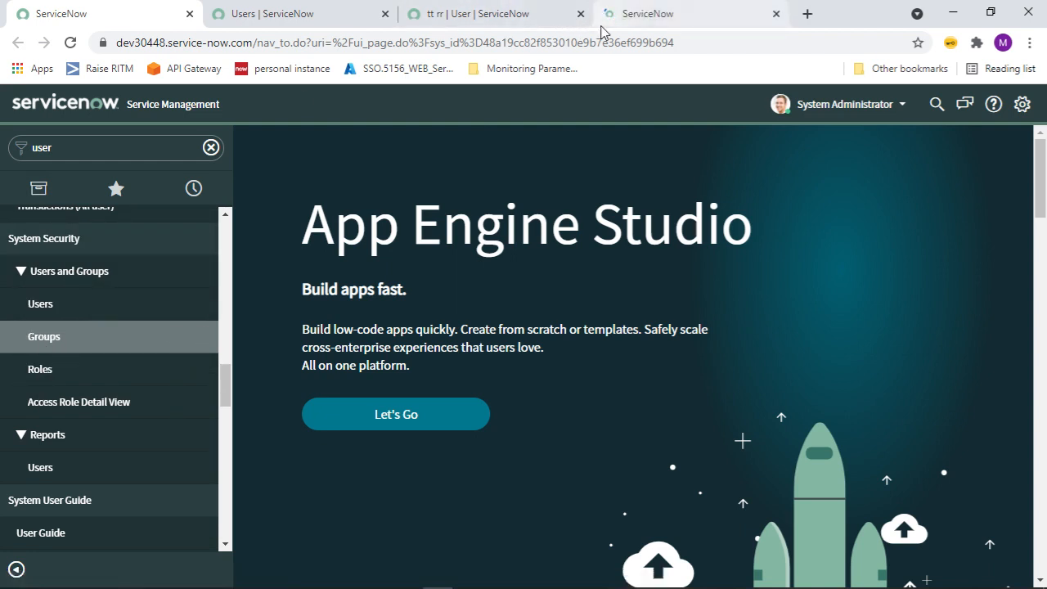
{"action": "left_click", "coordinate": [624, 21]}
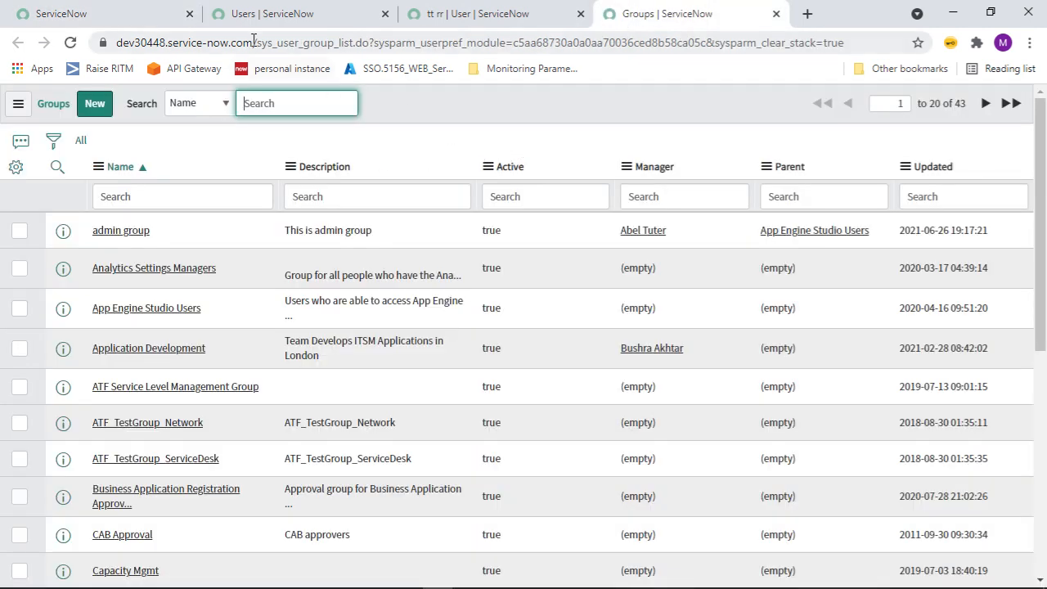
{"action": "left_click_drag", "start_coordinate": [262, 42], "coordinate": [368, 43]}
{"action": "left_click", "coordinate": [342, 43]}
{"action": "left_click", "coordinate": [443, 125]}
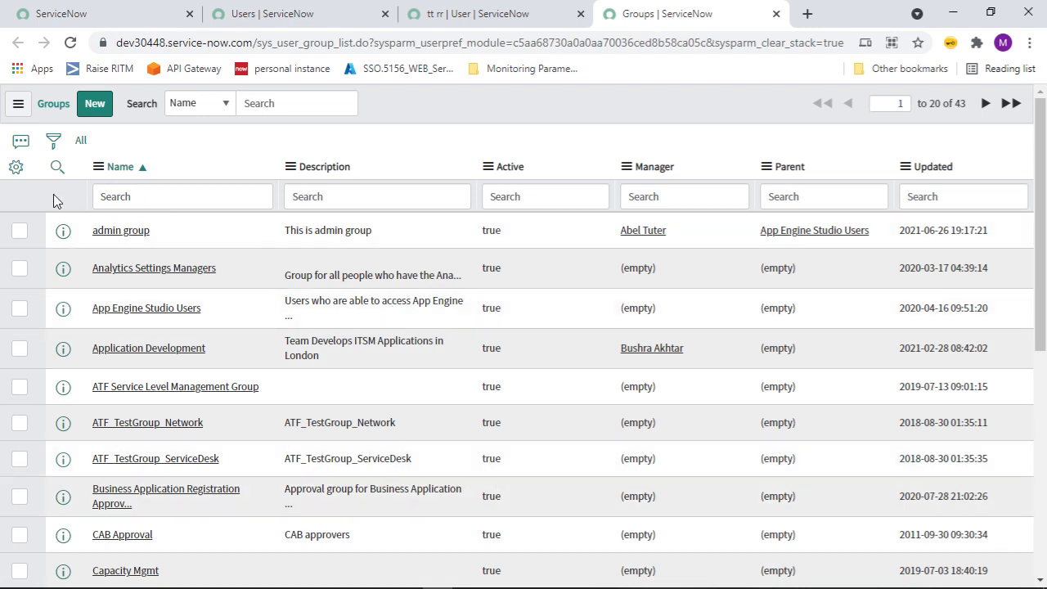
{"action": "left_click", "coordinate": [102, 106]}
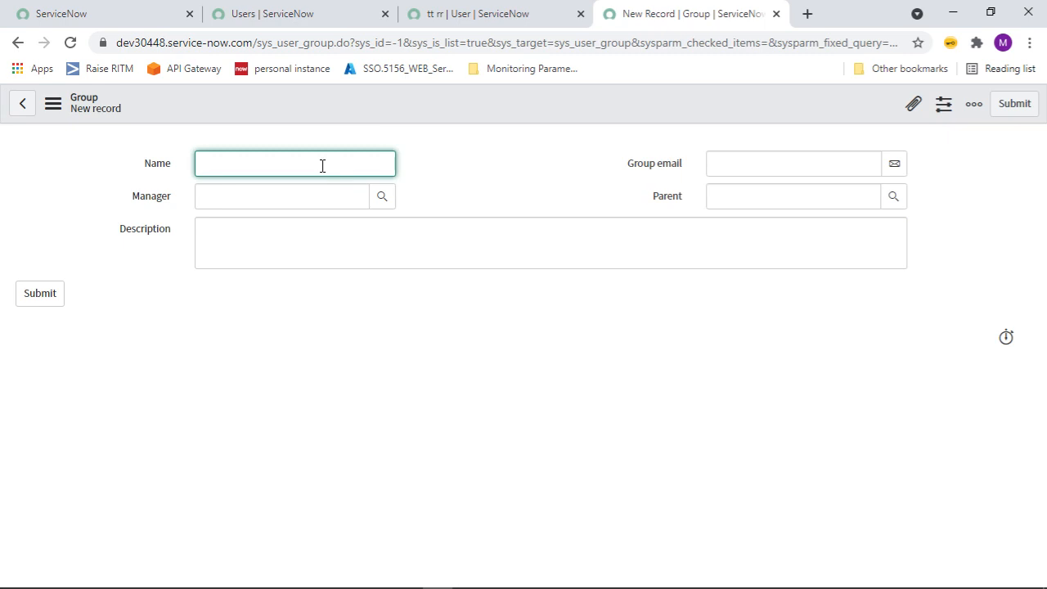
Name the group admin12345, pick a recent manager, and enter description 'Test group Admin'.
{"action": "type", "text": "admin12345"}
{"action": "left_click", "coordinate": [334, 216]}
{"action": "left_click", "coordinate": [327, 199]}
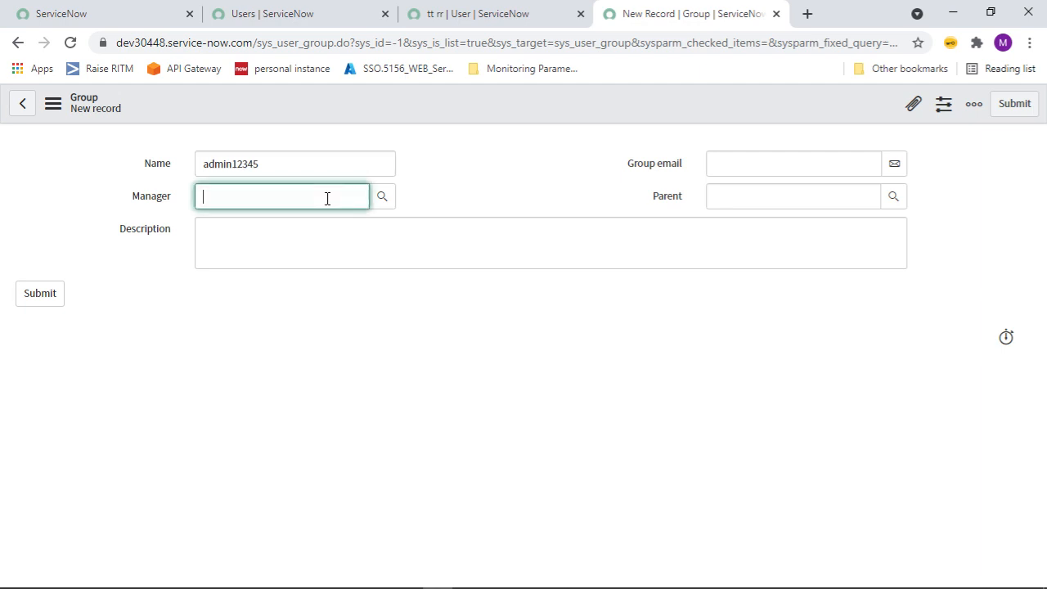
{"action": "left_click", "coordinate": [328, 231]}
{"action": "left_click", "coordinate": [327, 230]}
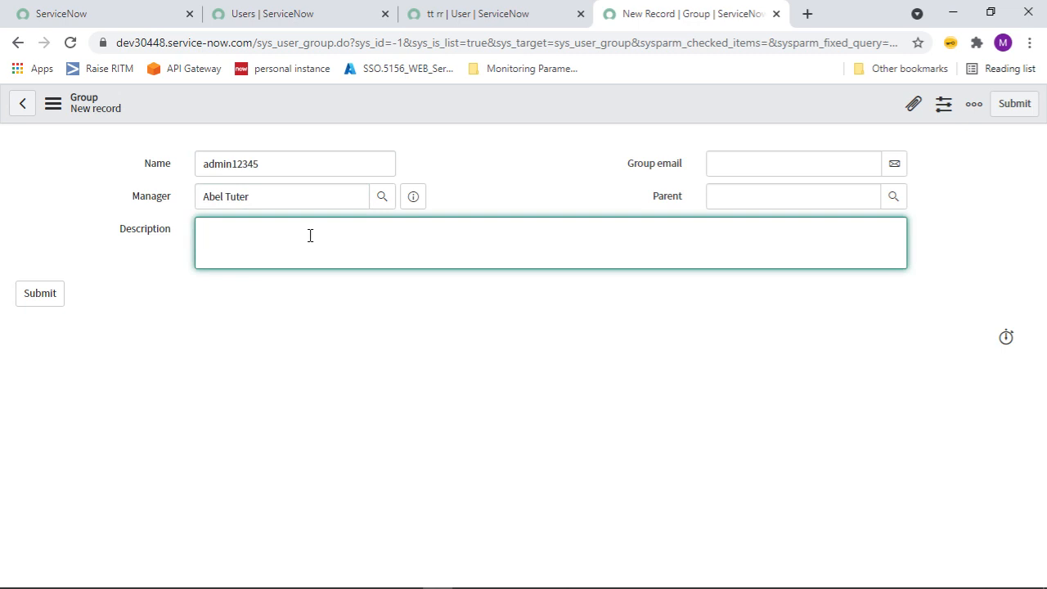
{"action": "type", "text": "Test group Admin"}
Set 'admin group' as the parent and submit the new group.
{"action": "left_click", "coordinate": [747, 153]}
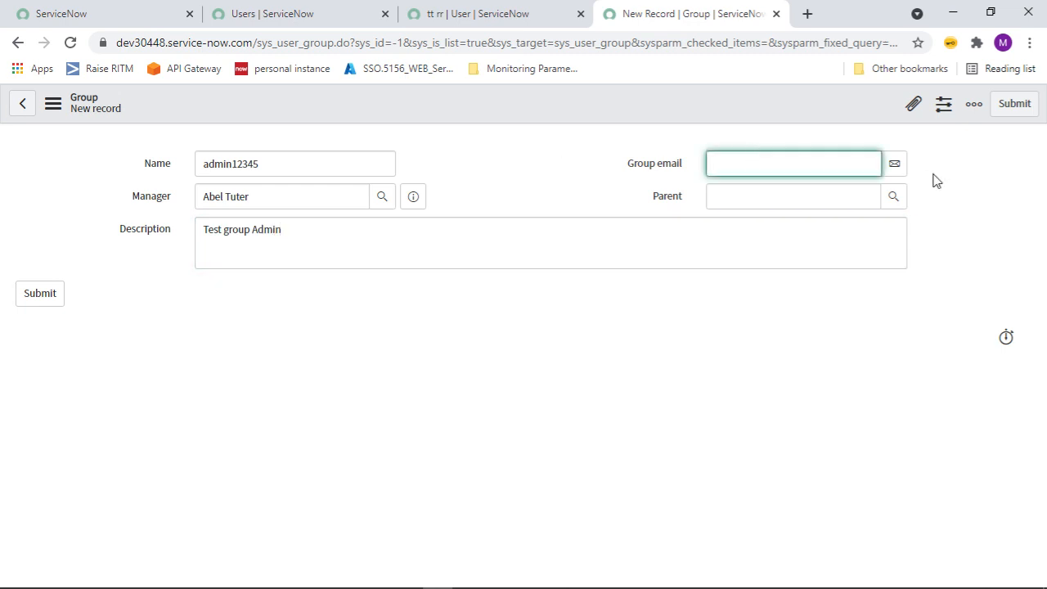
{"action": "left_click", "coordinate": [899, 173]}
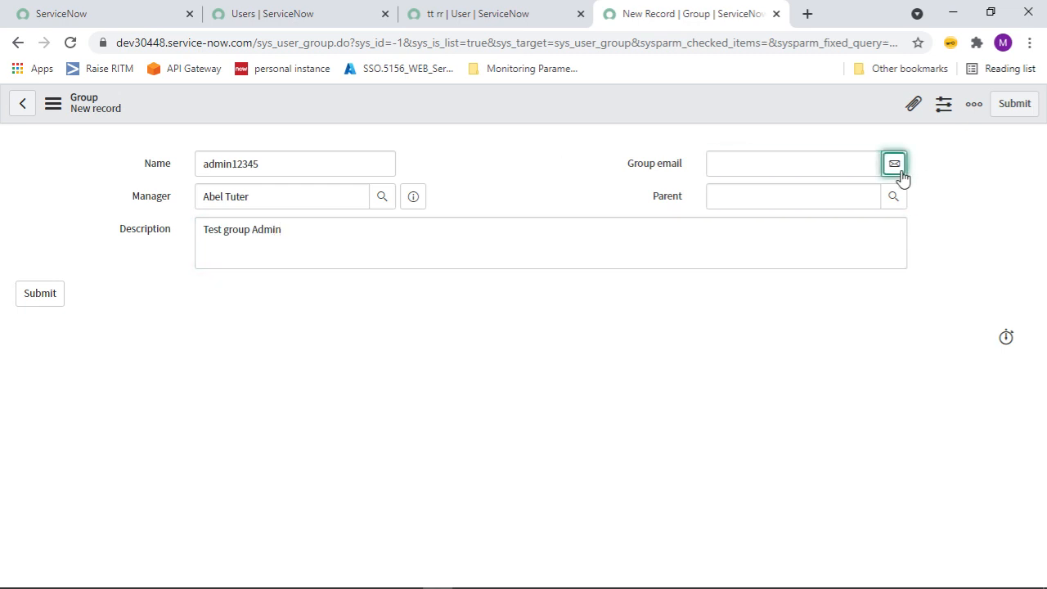
{"action": "left_click", "coordinate": [891, 168]}
{"action": "left_click", "coordinate": [891, 168]}
{"action": "left_click", "coordinate": [891, 168]}
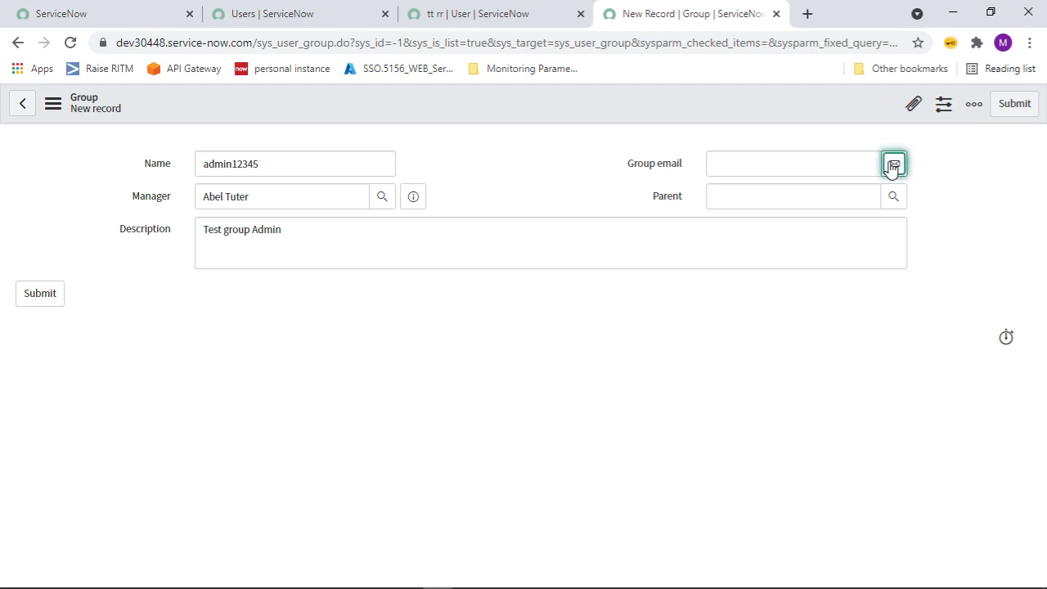
{"action": "left_click", "coordinate": [792, 168]}
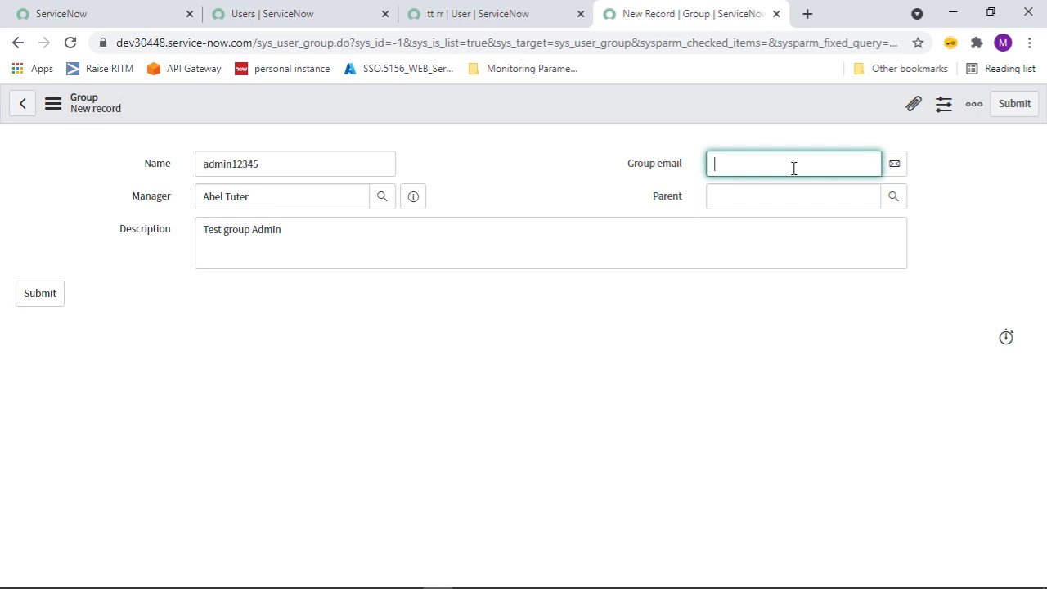
{"action": "left_click", "coordinate": [893, 198]}
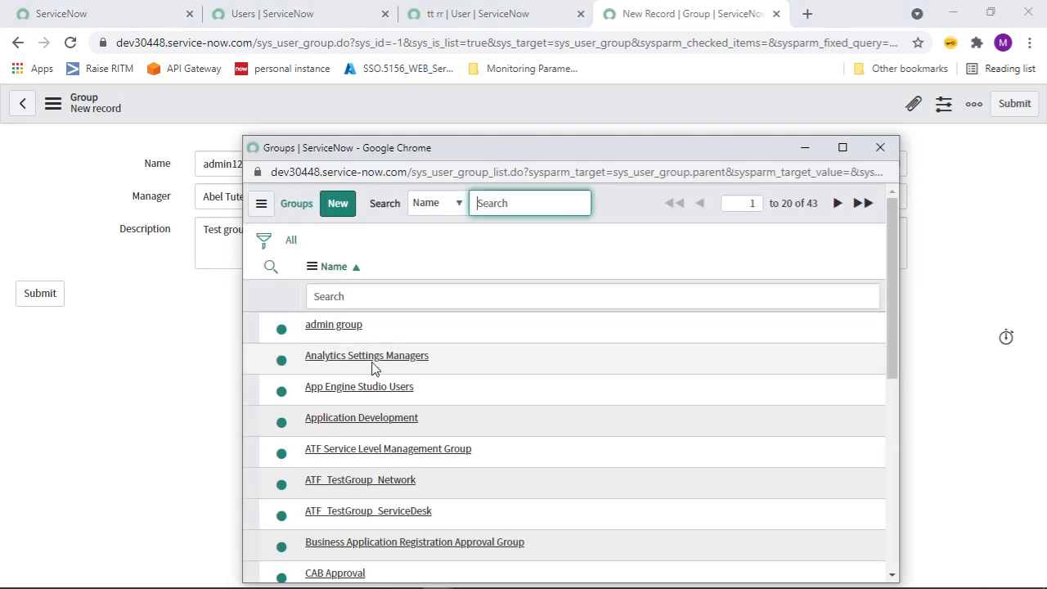
{"action": "left_click", "coordinate": [342, 330]}
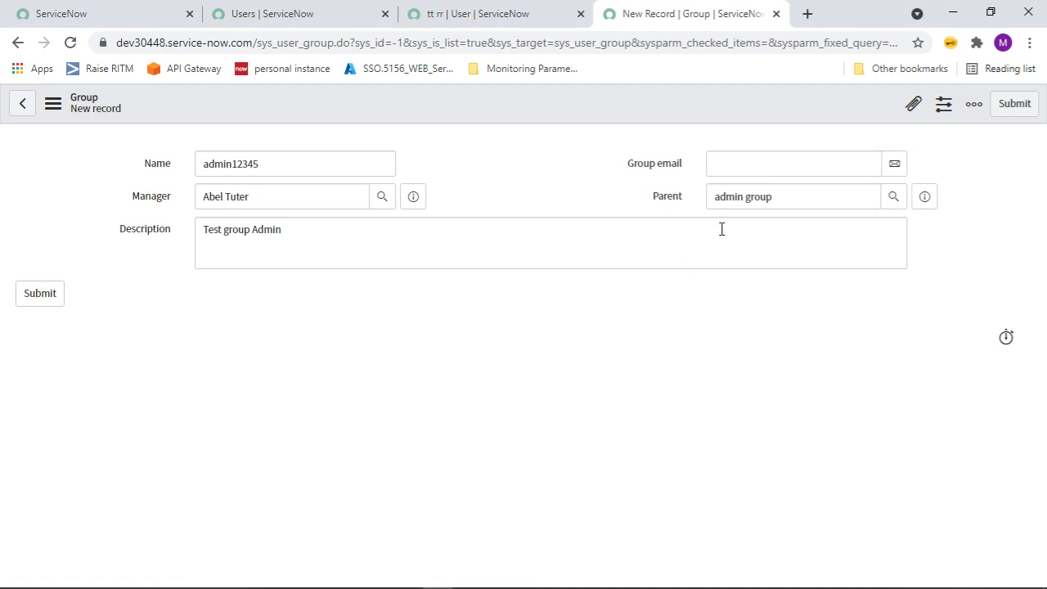
{"action": "left_click", "coordinate": [896, 166]}
{"action": "left_click", "coordinate": [273, 163]}
{"action": "key", "text": "ctrl+a"}
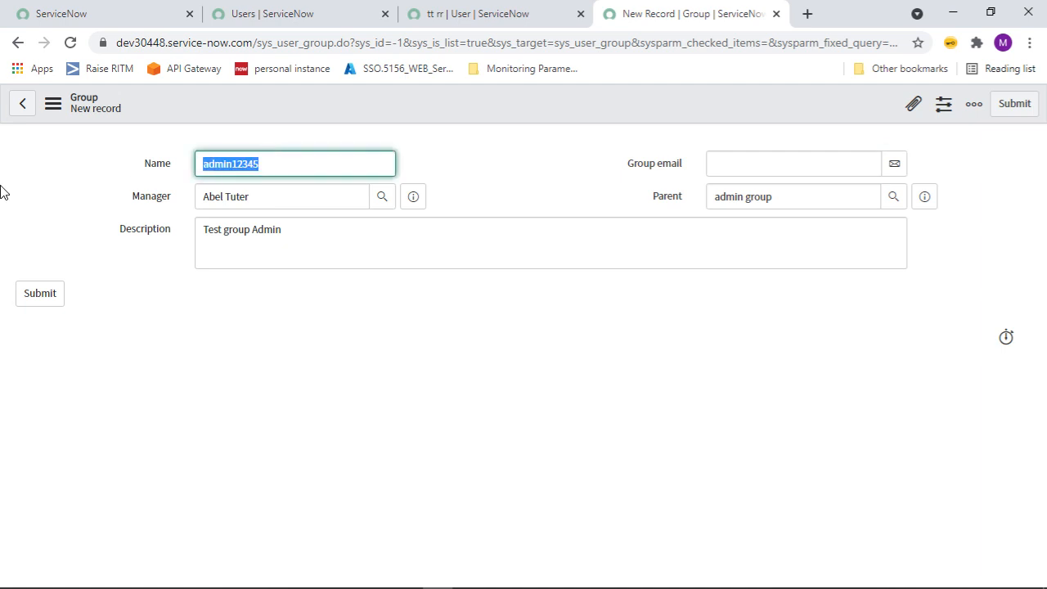
{"action": "left_click", "coordinate": [38, 294]}
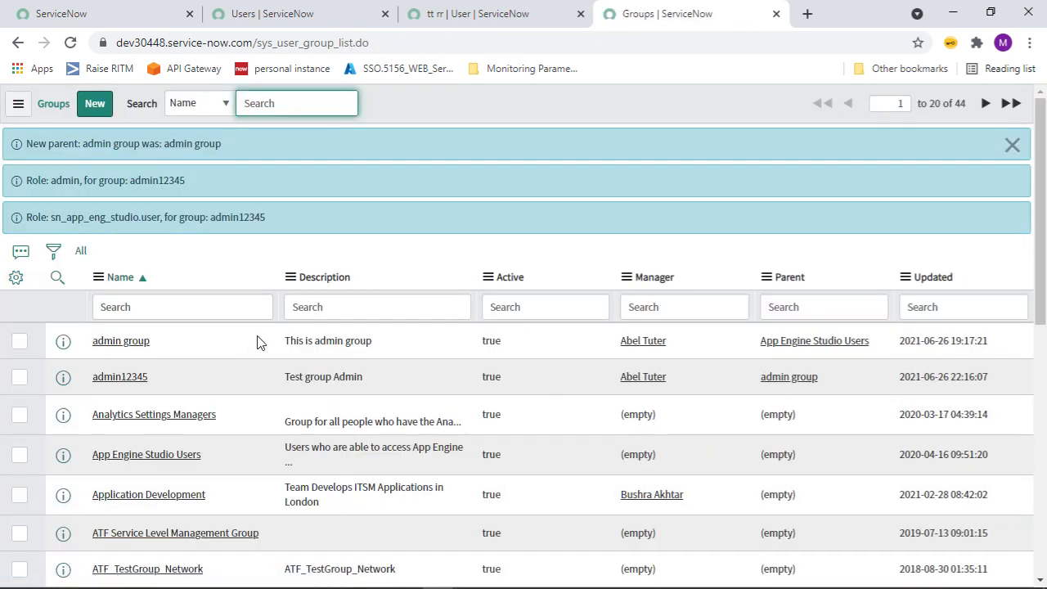
Search Name for admin12345, open it in a new tab, and highlight its inherited admin and sn_app_eng_studio.user roles.
{"action": "left_click", "coordinate": [1011, 147]}
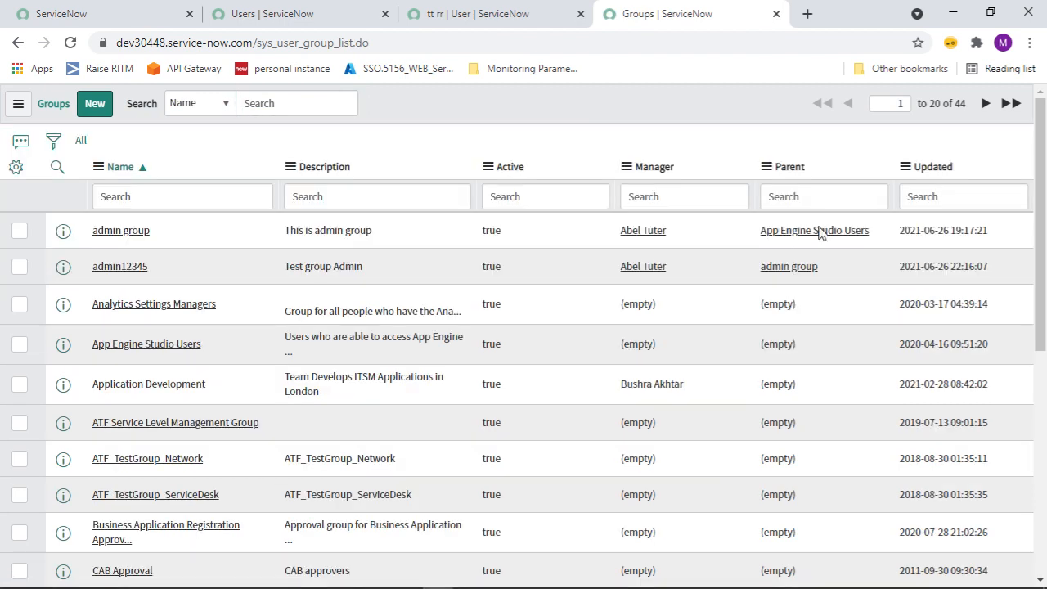
{"action": "left_click", "coordinate": [183, 200]}
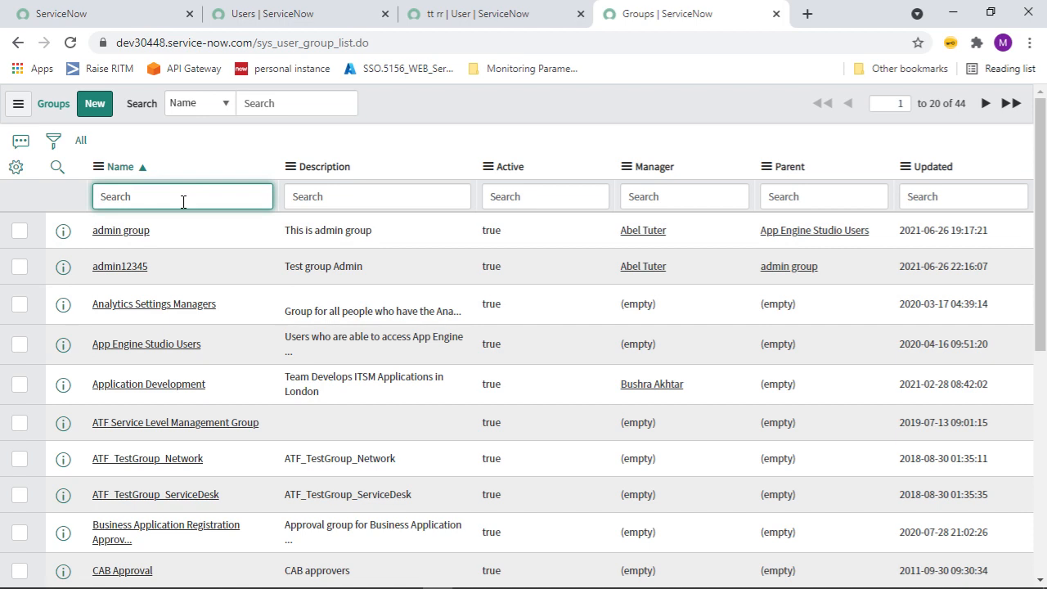
{"action": "type", "text": "admin12345"}
{"action": "key", "text": "Return"}
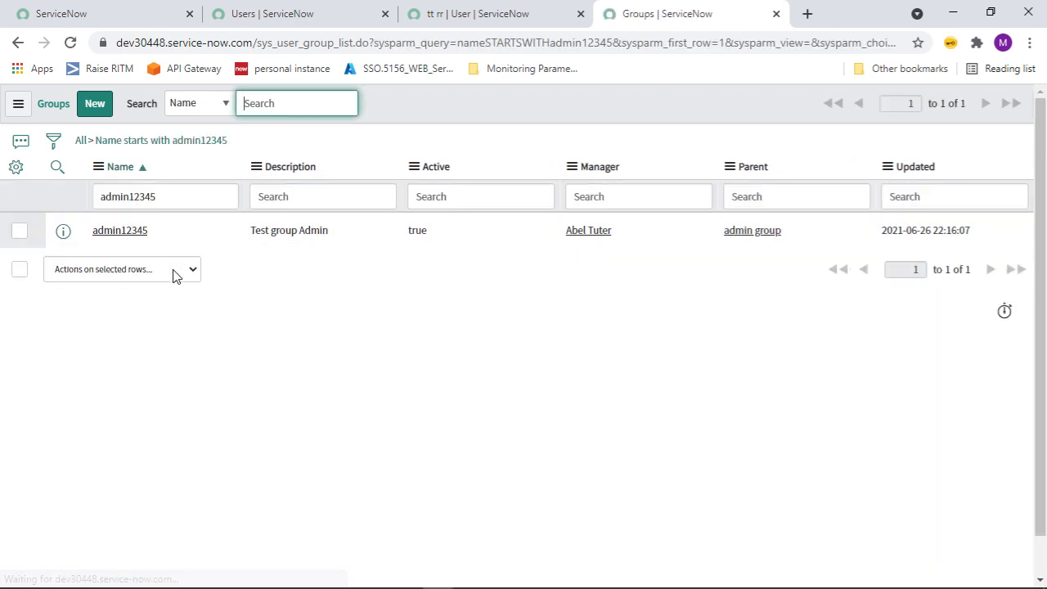
{"action": "middle_click", "coordinate": [108, 233]}
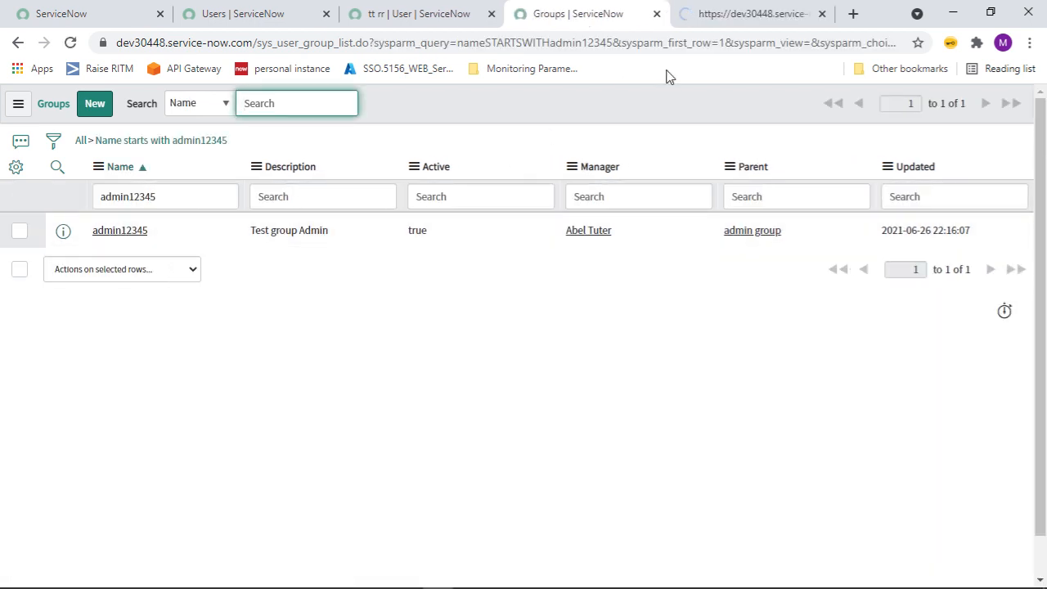
{"action": "left_click", "coordinate": [720, 16]}
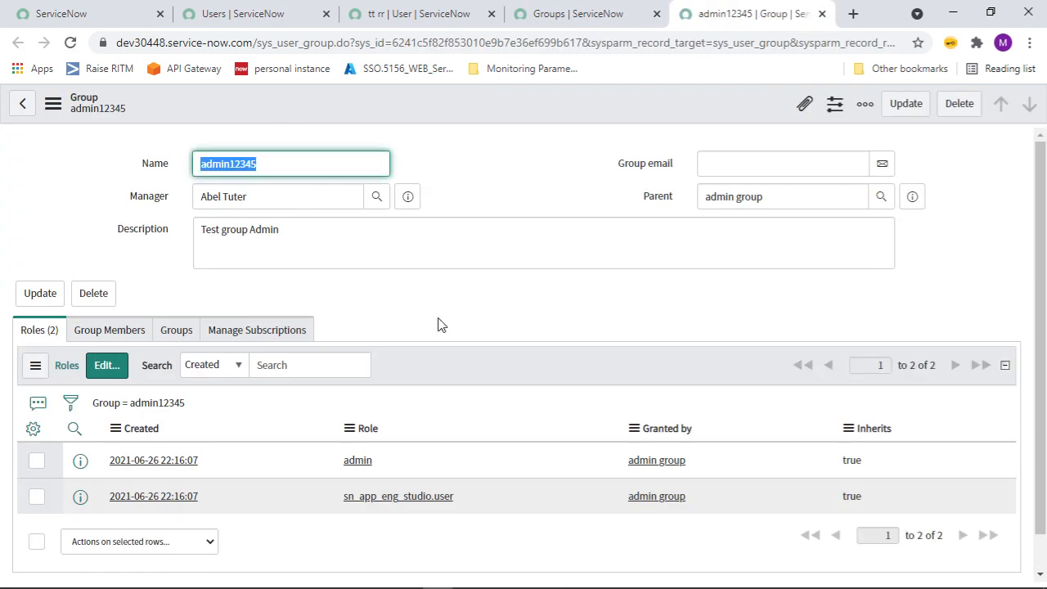
{"action": "left_click", "coordinate": [535, 229]}
{"action": "left_click", "coordinate": [479, 359]}
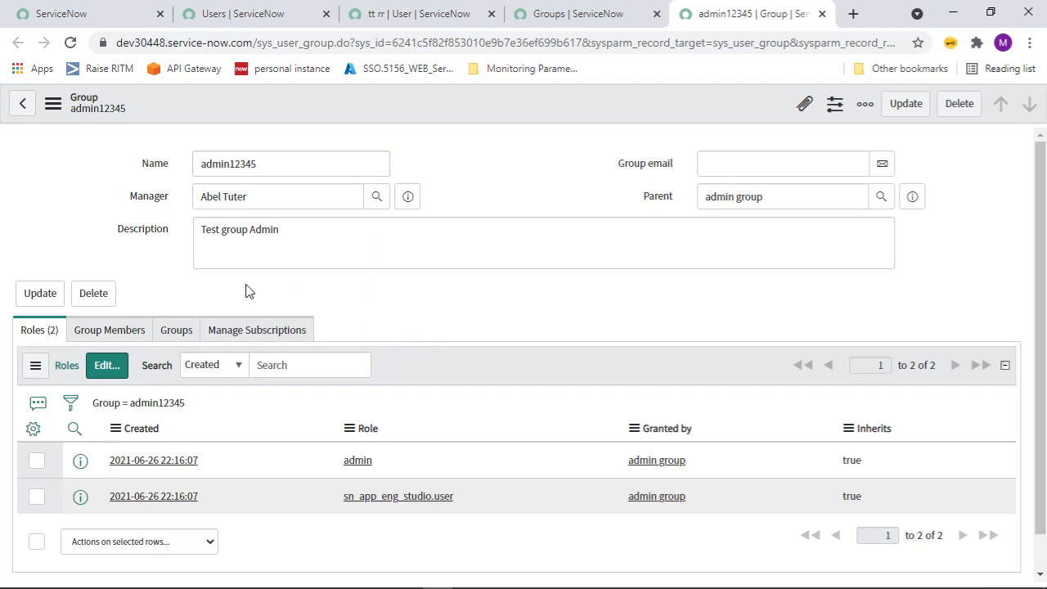
{"action": "left_click_drag", "start_coordinate": [433, 466], "coordinate": [330, 461]}
{"action": "left_click_drag", "start_coordinate": [515, 499], "coordinate": [342, 499]}
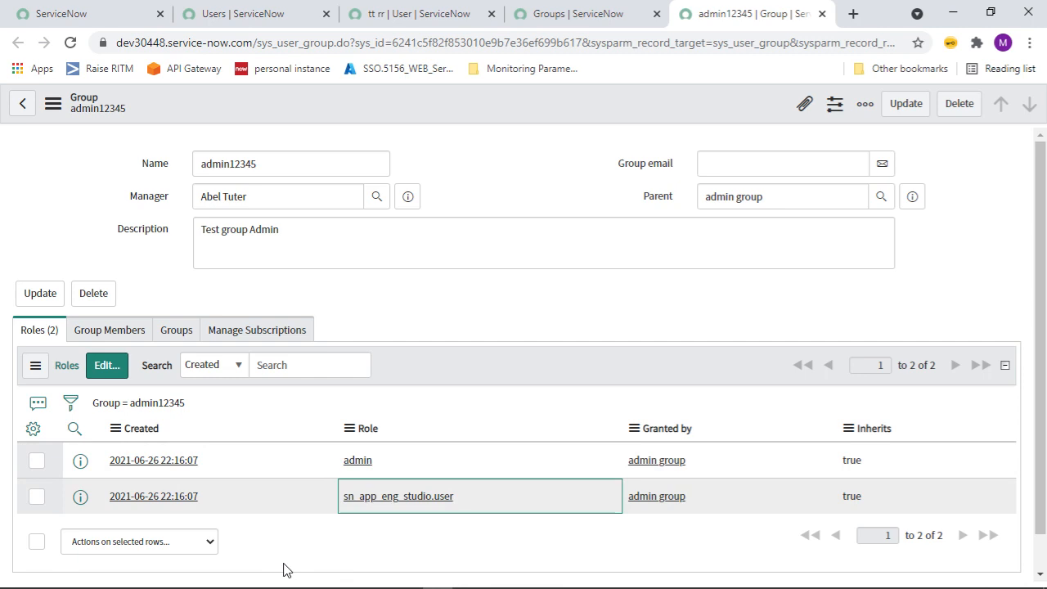
Add analytics_admin and antivirus_admin to the group's Roles list and save.
{"action": "left_click", "coordinate": [107, 365]}
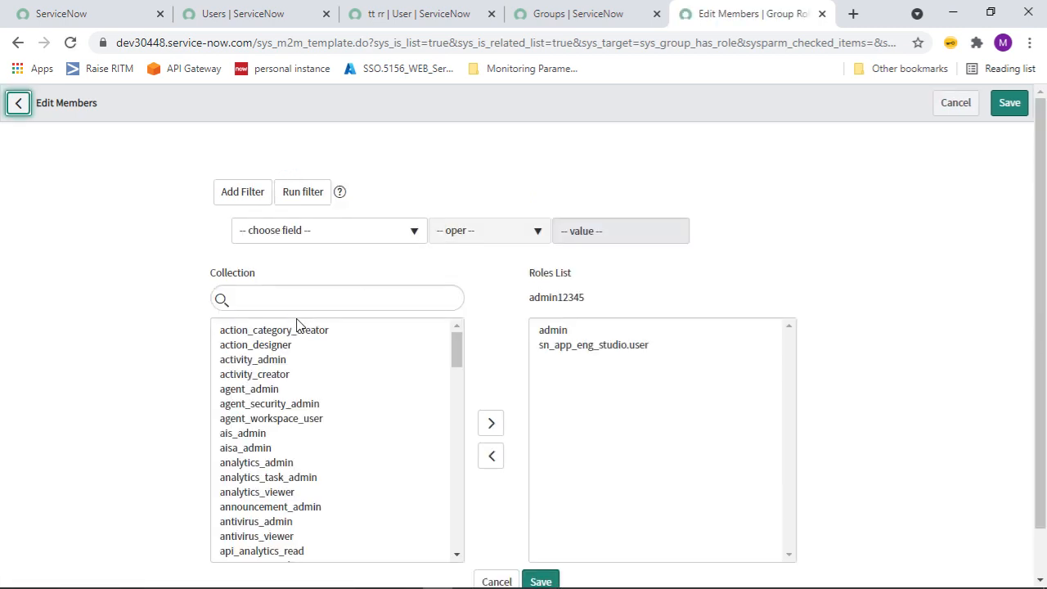
{"action": "double_click", "coordinate": [277, 463]}
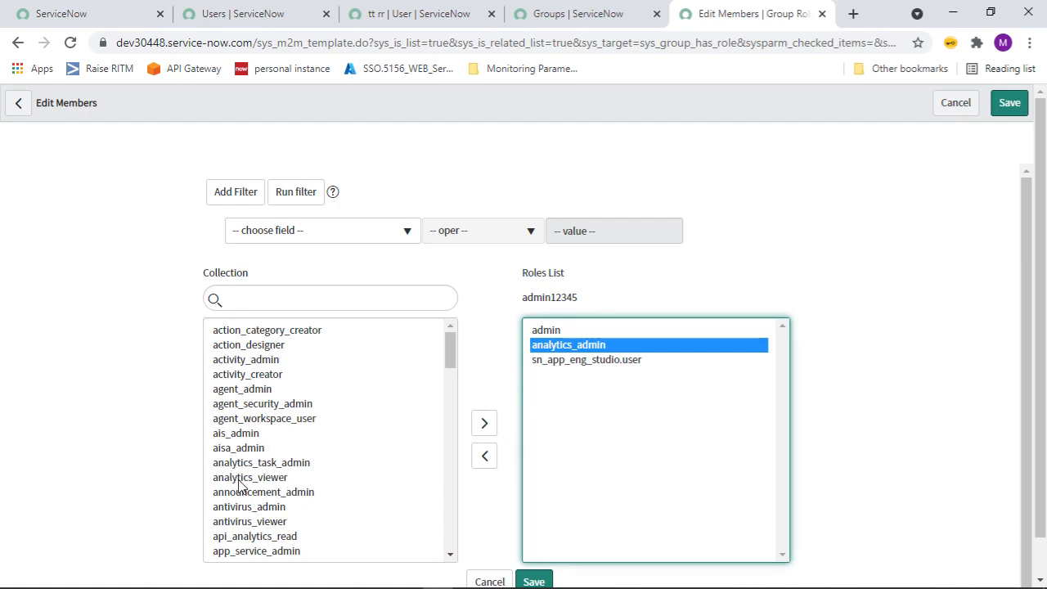
{"action": "double_click", "coordinate": [270, 507]}
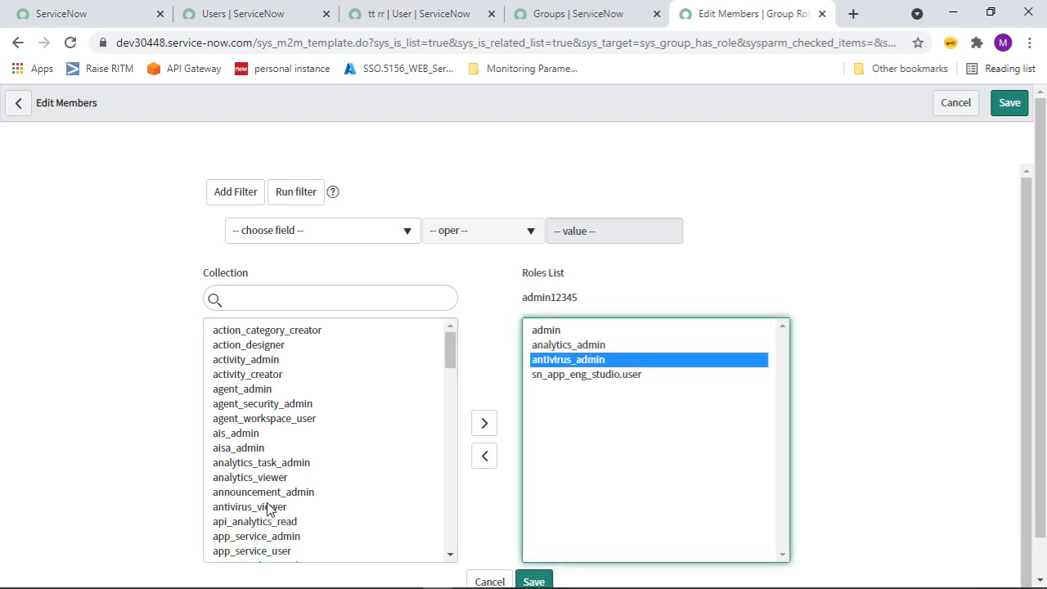
{"action": "left_click", "coordinate": [535, 582]}
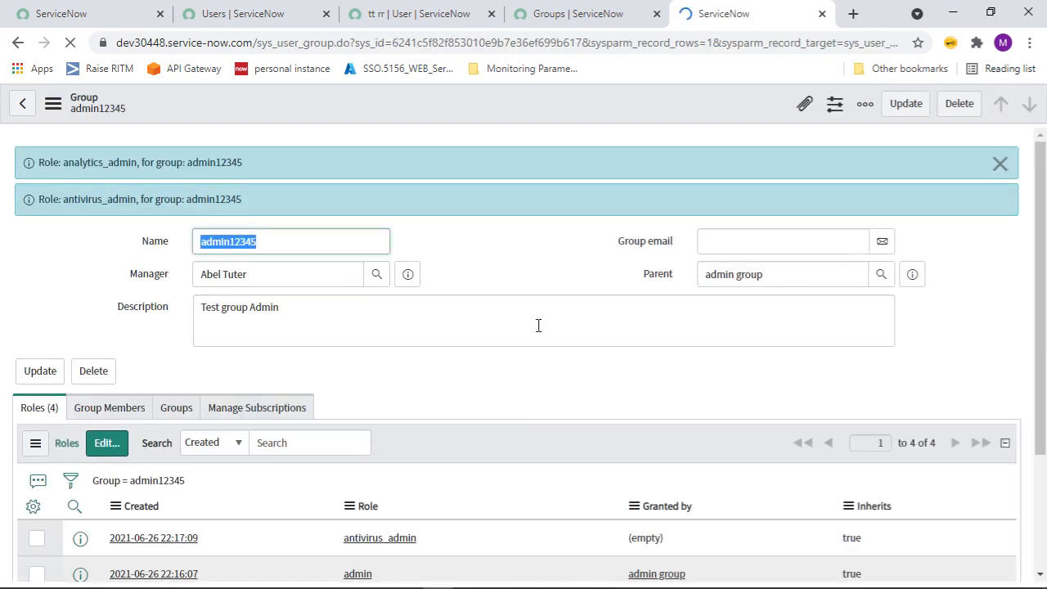
{"action": "left_click", "coordinate": [1000, 164]}
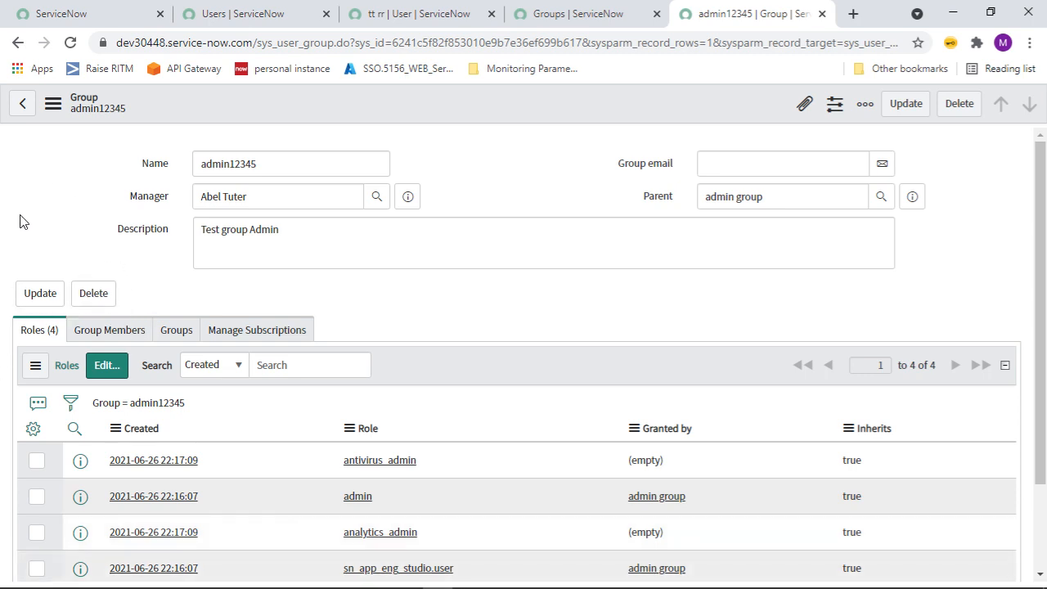
Add the test user to admin12345's Group Members, save, then view its child groups.
{"action": "left_click", "coordinate": [113, 334]}
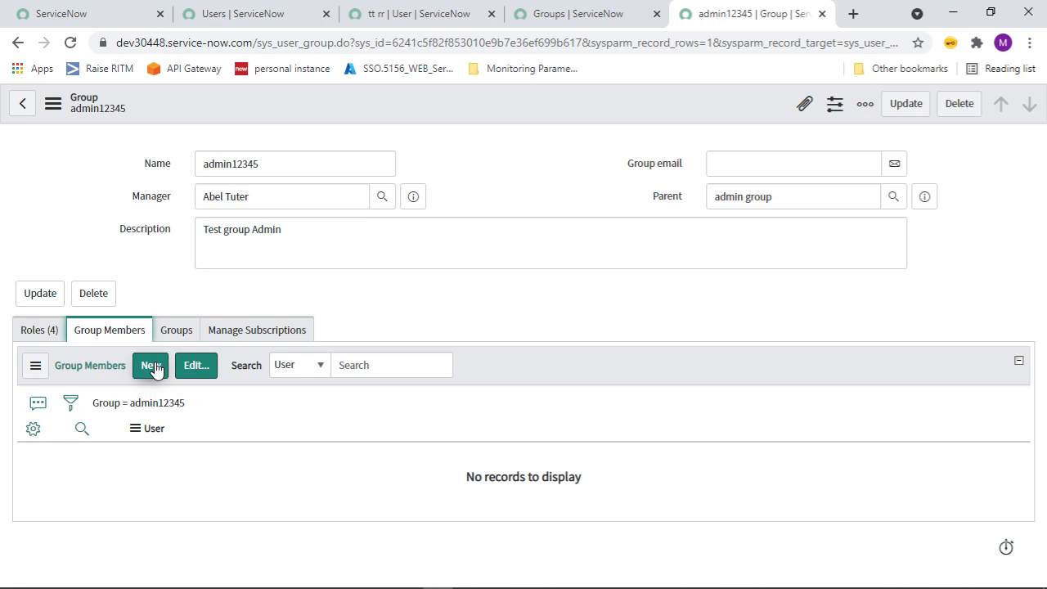
{"action": "left_click", "coordinate": [197, 373]}
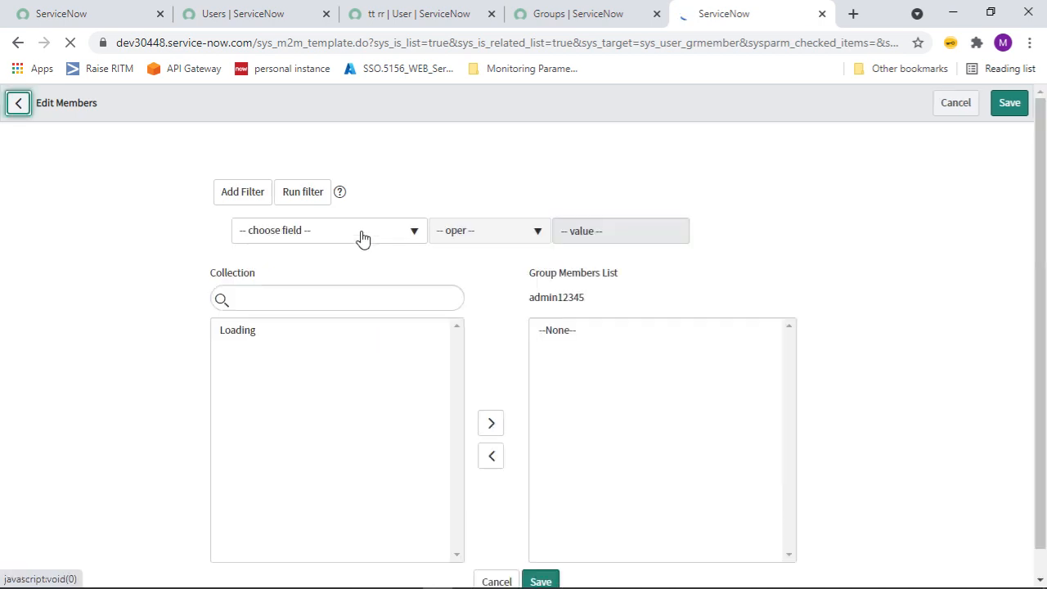
{"action": "left_click", "coordinate": [343, 298]}
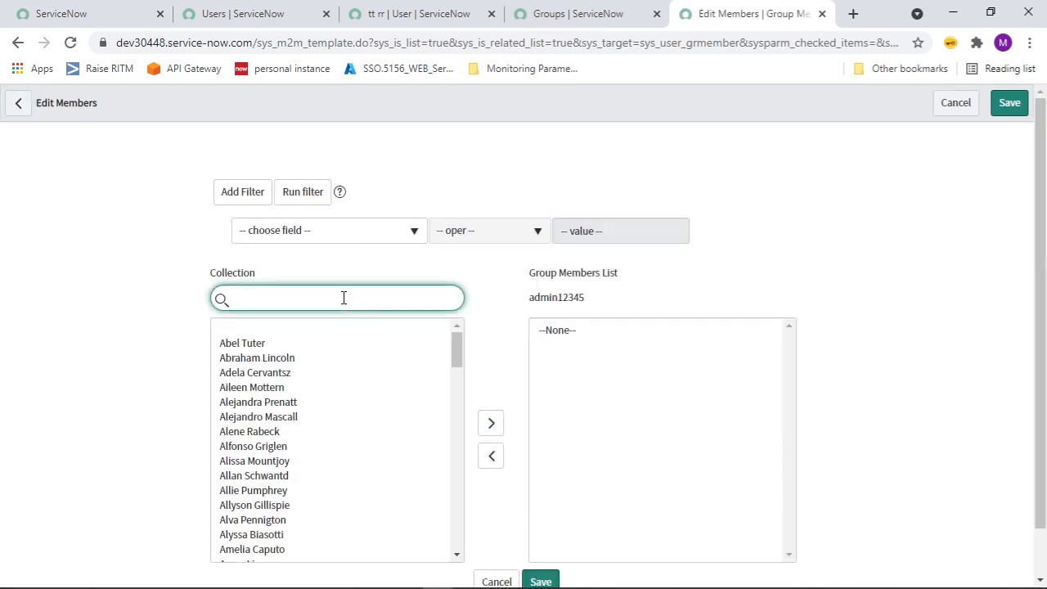
{"action": "double_click", "coordinate": [269, 344]}
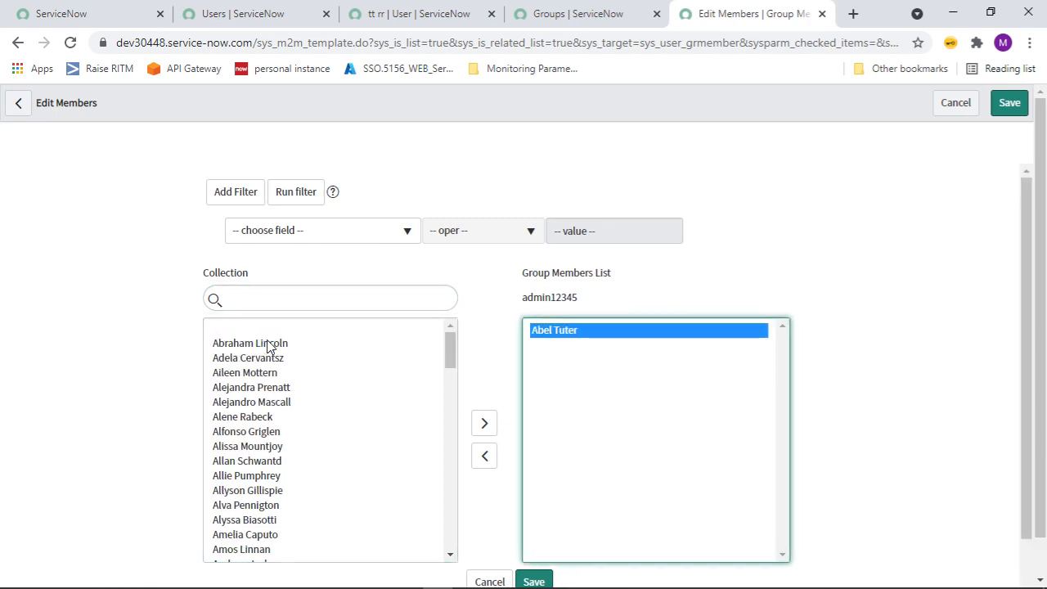
{"action": "left_click", "coordinate": [534, 582]}
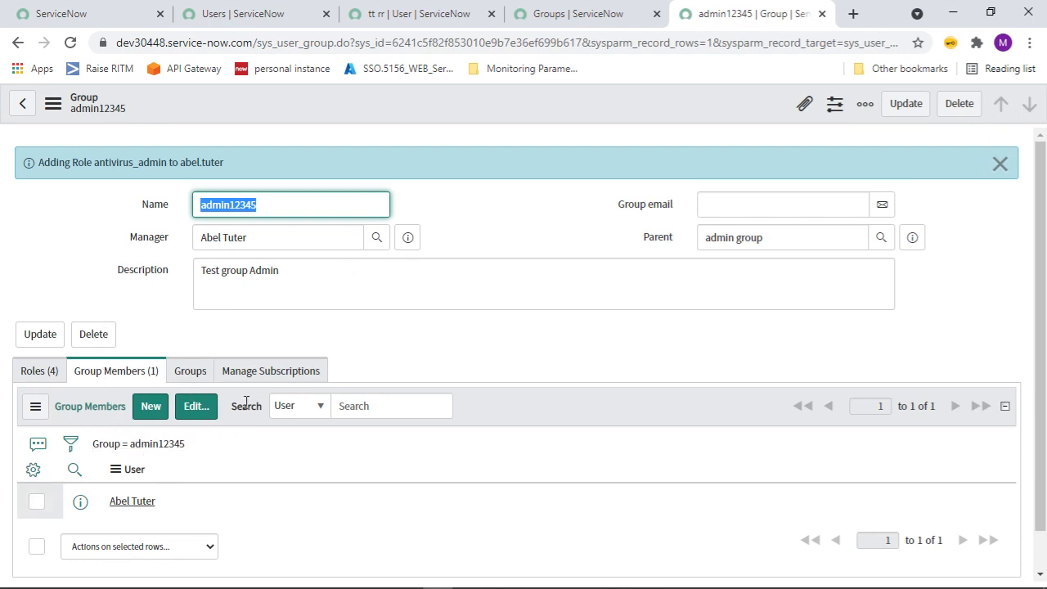
{"action": "left_click", "coordinate": [198, 376]}
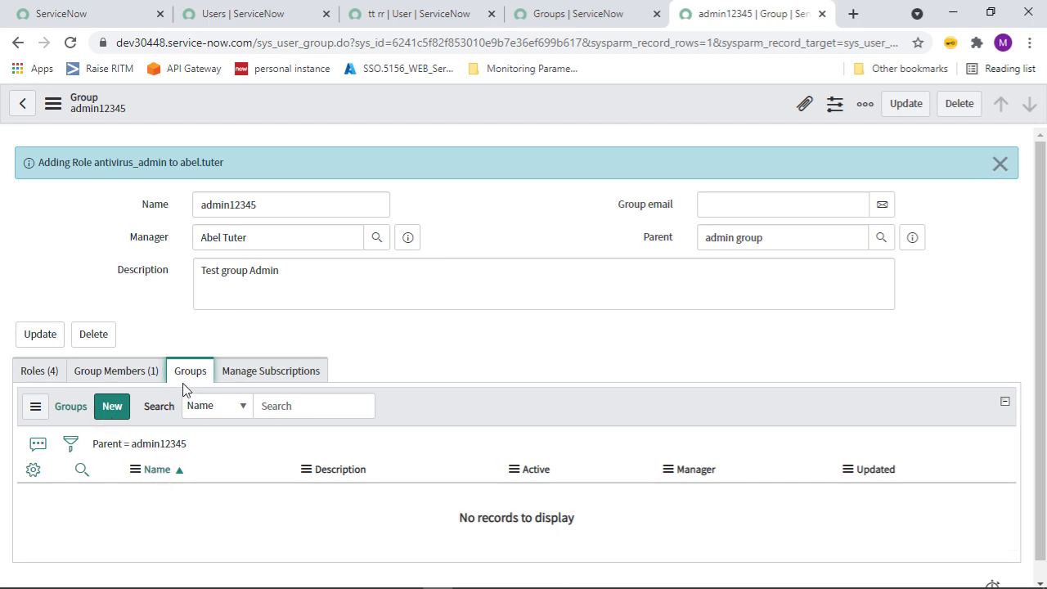
Check admin12345's empty license subscriptions, dismiss the role-added message, and return to the main tab.
{"action": "left_click", "coordinate": [254, 372]}
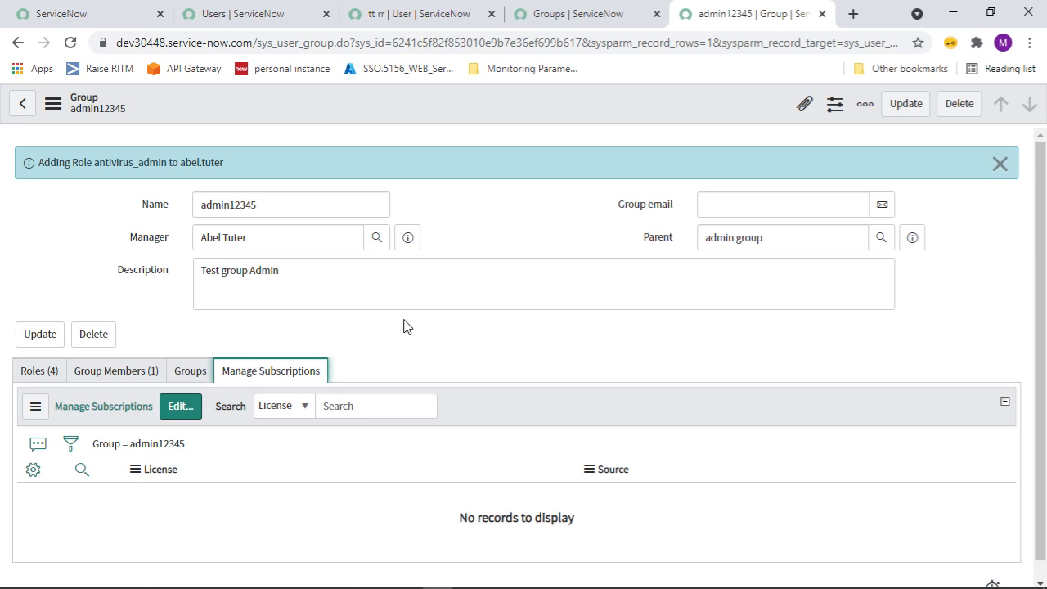
{"action": "left_click", "coordinate": [1001, 165]}
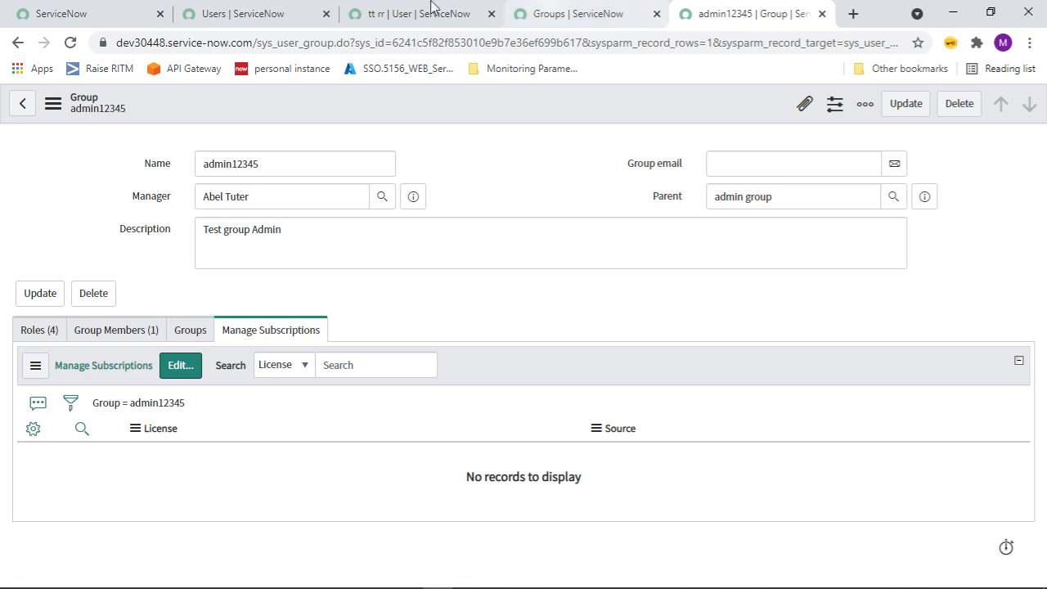
{"action": "left_click", "coordinate": [47, 17]}
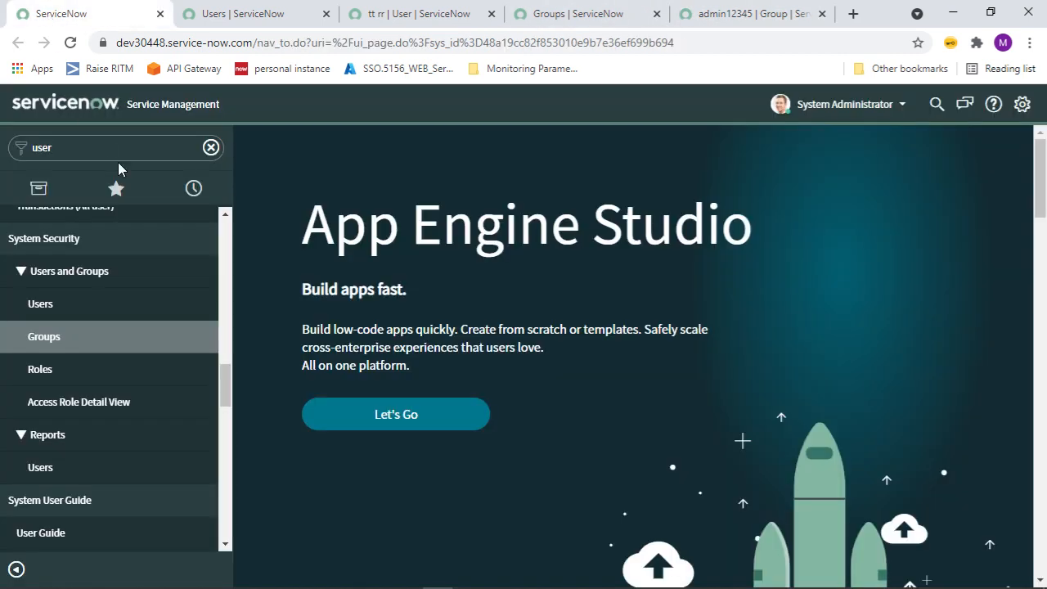
Open the Roles list of all 350 roles in a new tab and bring it forward.
{"action": "middle_click", "coordinate": [39, 378]}
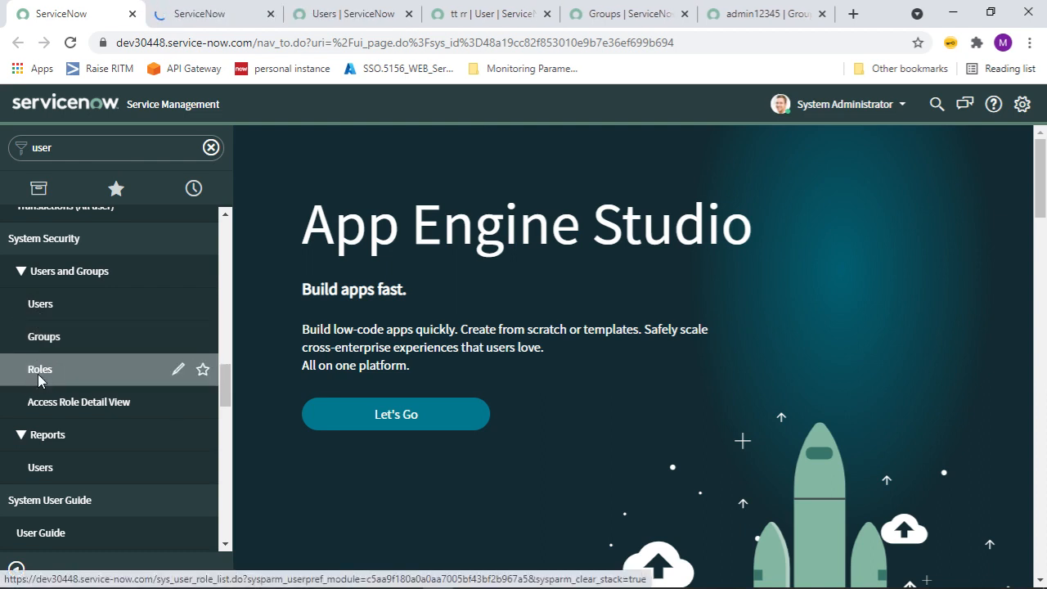
{"action": "left_click", "coordinate": [219, 15]}
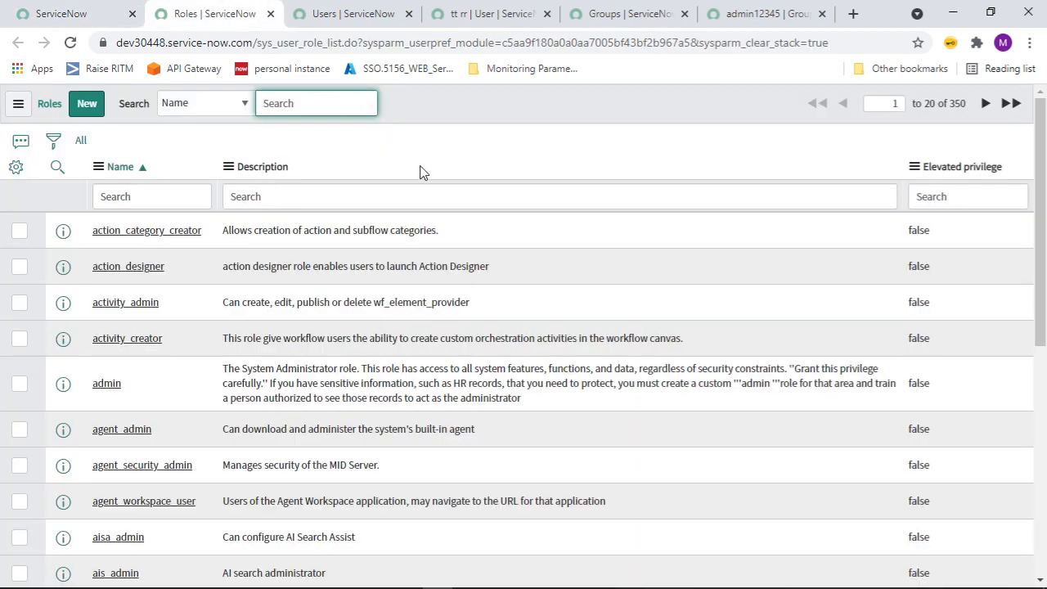
{"action": "left_click_drag", "start_coordinate": [258, 44], "coordinate": [326, 50]}
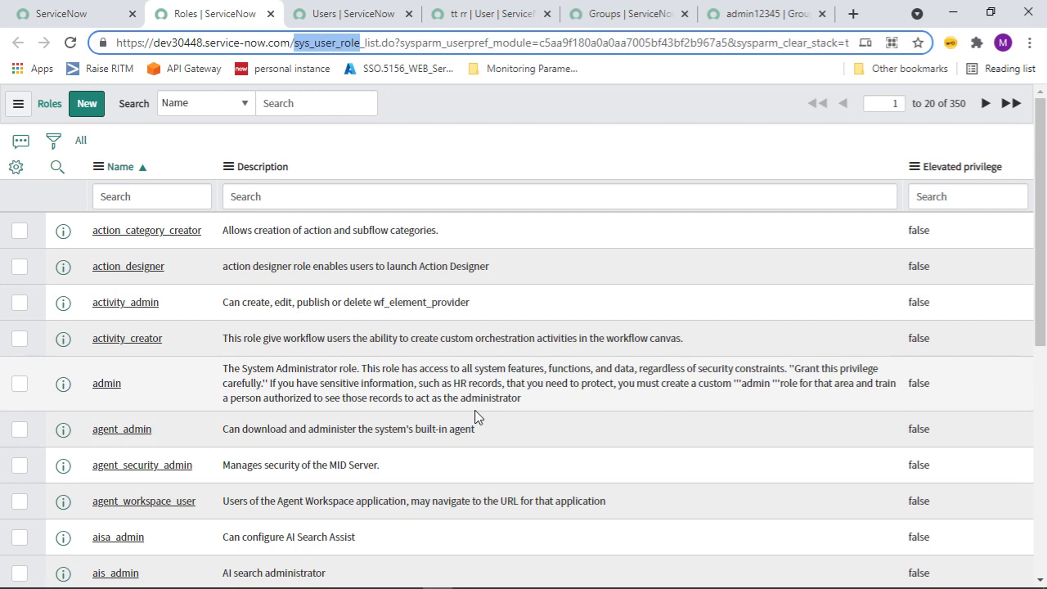
Start a new role named admin_role, keeping subscription requirement as Unspecified.
{"action": "left_click", "coordinate": [85, 104]}
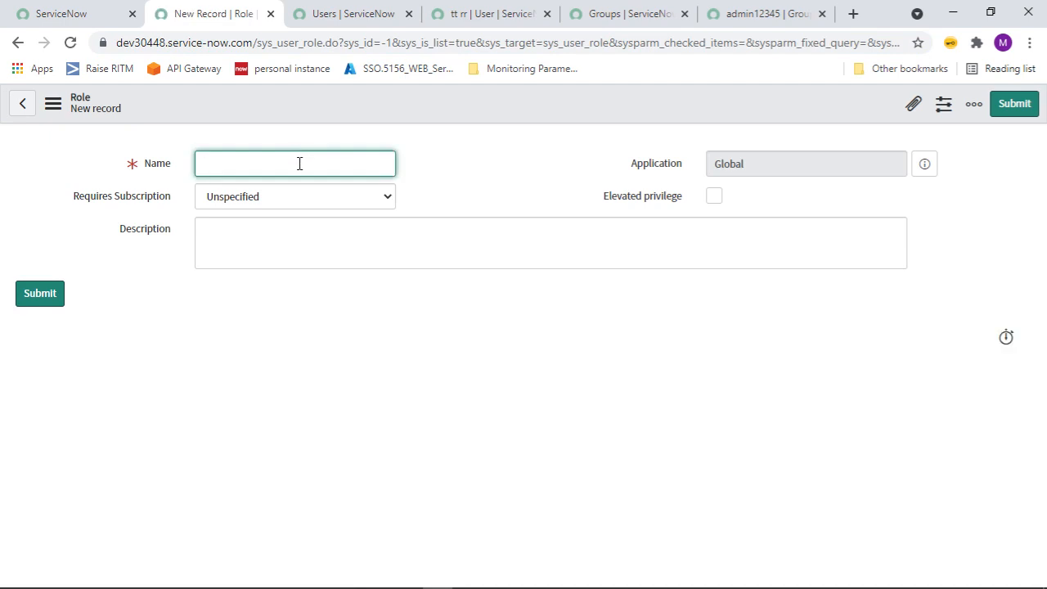
{"action": "type", "text": "admin_role"}
{"action": "left_click", "coordinate": [333, 197]}
{"action": "left_click", "coordinate": [333, 197]}
{"action": "left_click", "coordinate": [332, 197]}
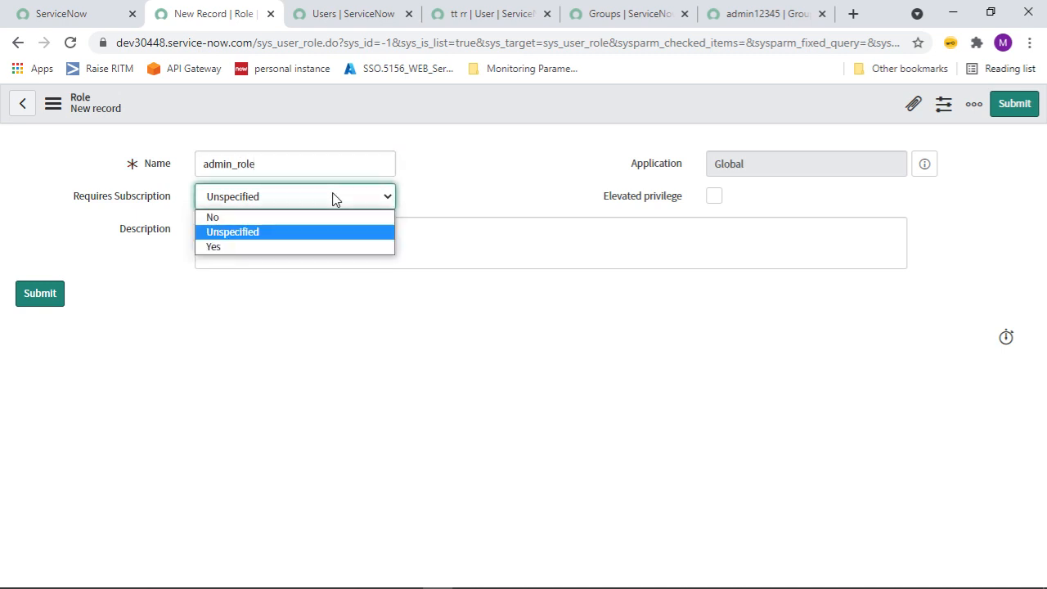
{"action": "left_click", "coordinate": [333, 197]}
Describe the role as 'Admin role', enable elevated privilege, and submit it.
{"action": "left_click", "coordinate": [306, 260]}
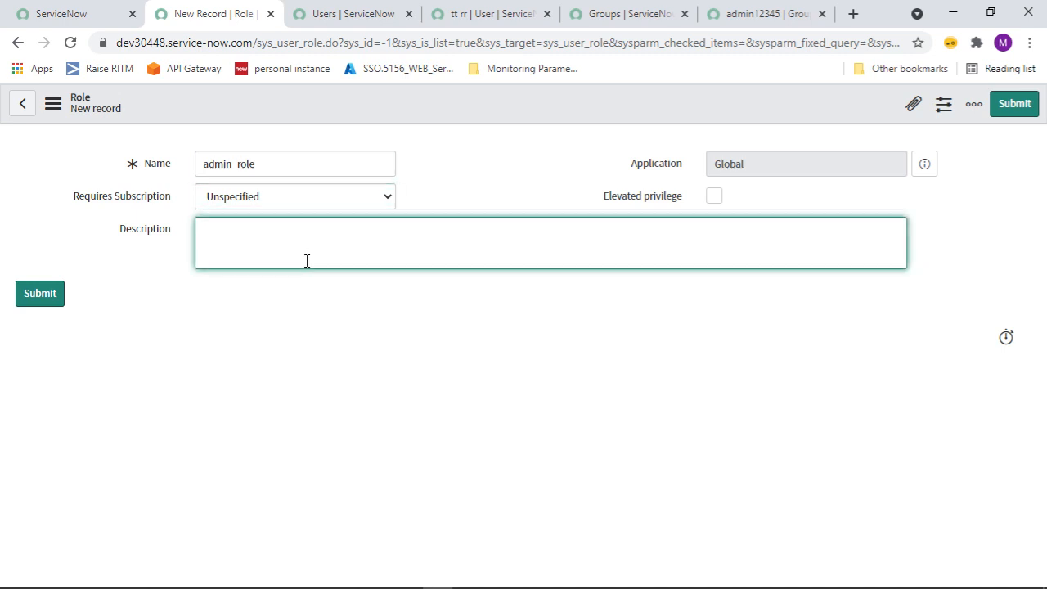
{"action": "type", "text": "Admin role"}
{"action": "left_click", "coordinate": [713, 198]}
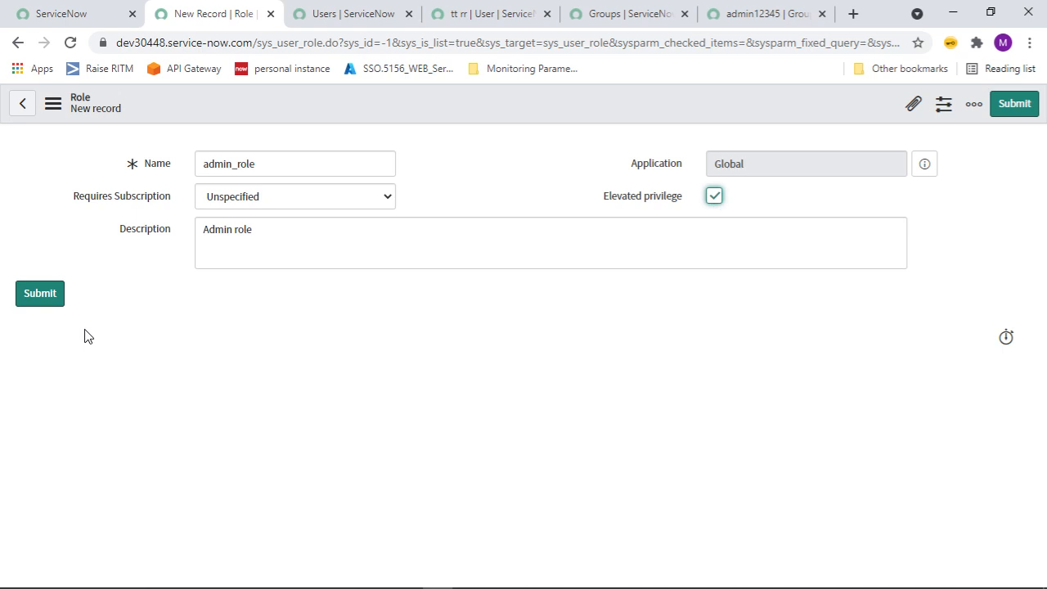
{"action": "left_click", "coordinate": [35, 298]}
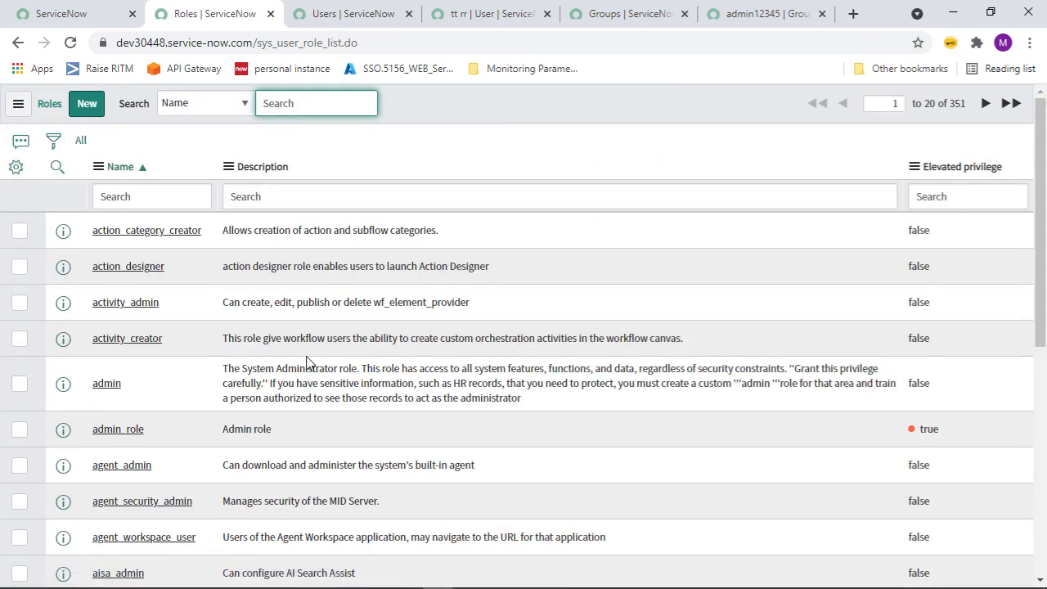
Open the new admin_role record in its own tab and review its name and description.
{"action": "middle_click", "coordinate": [117, 433]}
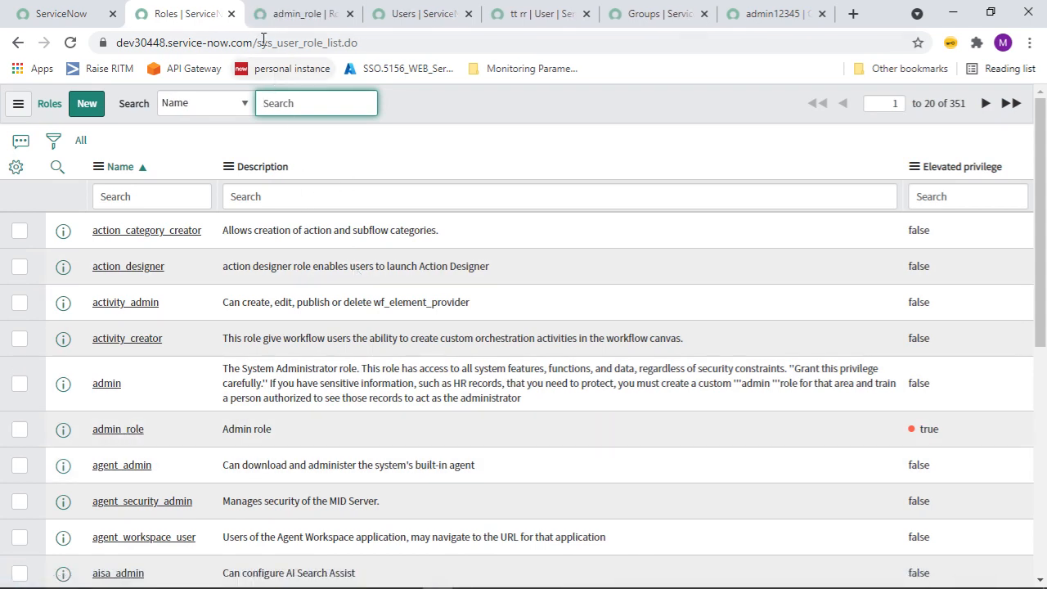
{"action": "left_click", "coordinate": [287, 7]}
{"action": "left_click", "coordinate": [420, 250]}
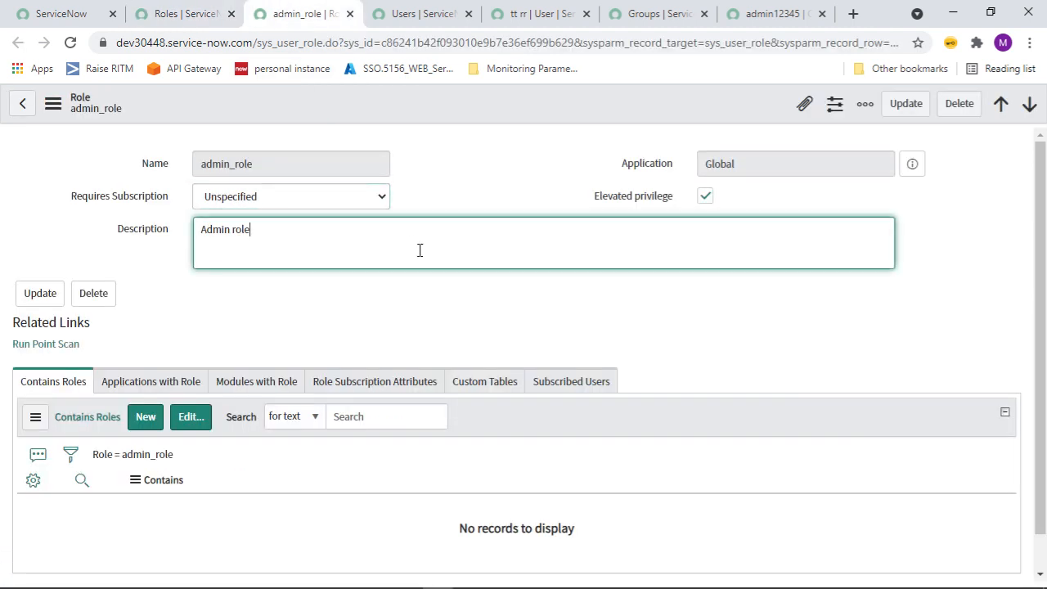
{"action": "left_click", "coordinate": [317, 369]}
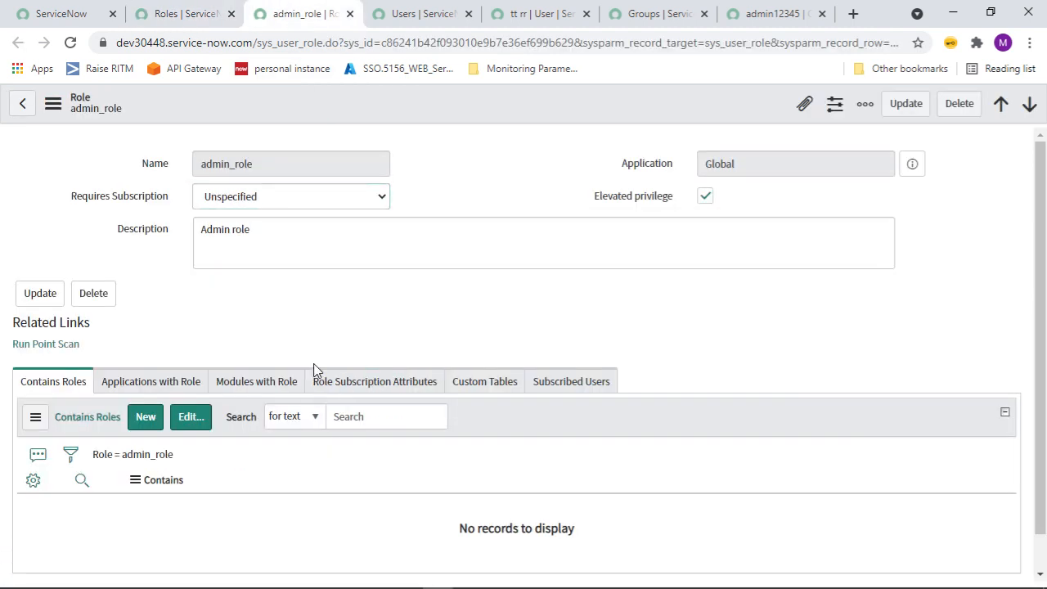
{"action": "left_click", "coordinate": [155, 160]}
{"action": "key", "text": "ctrl+c"}
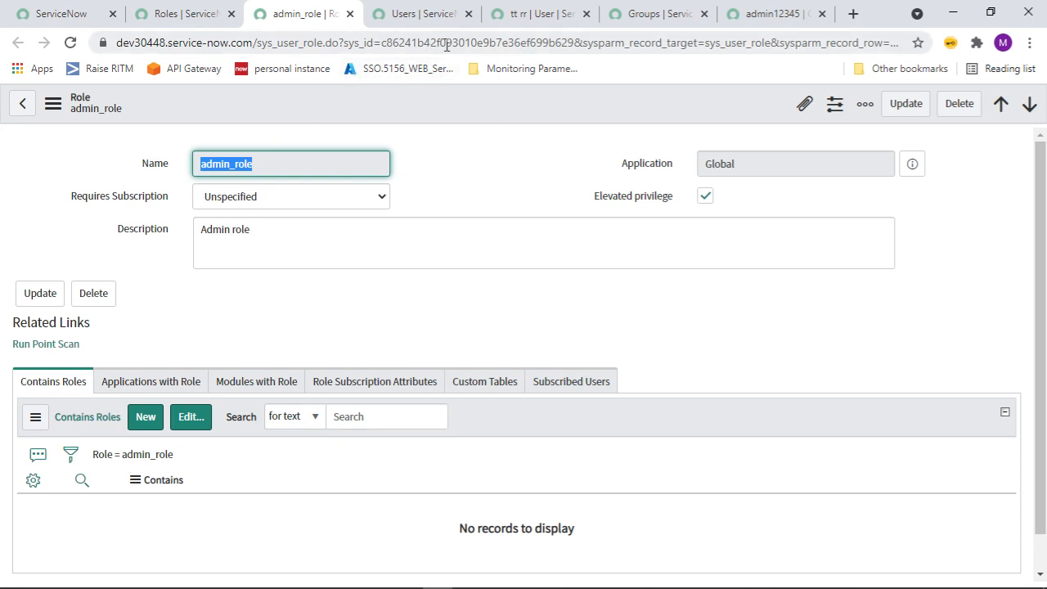
Open the admin12345 group record from the Groups list in a new tab.
{"action": "left_click", "coordinate": [669, 16]}
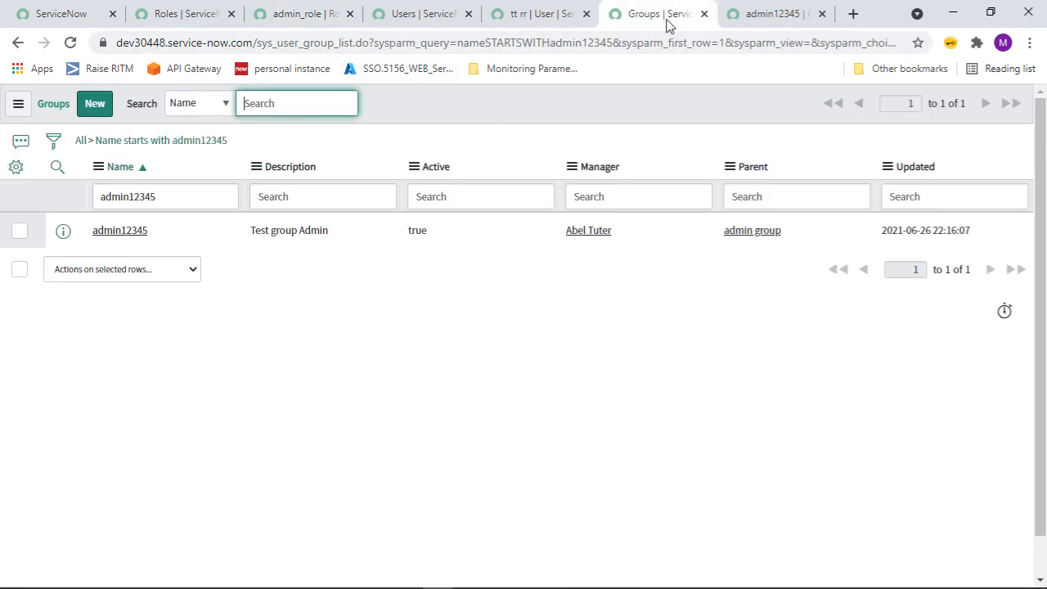
{"action": "left_click", "coordinate": [119, 236], "text": "ctrl"}
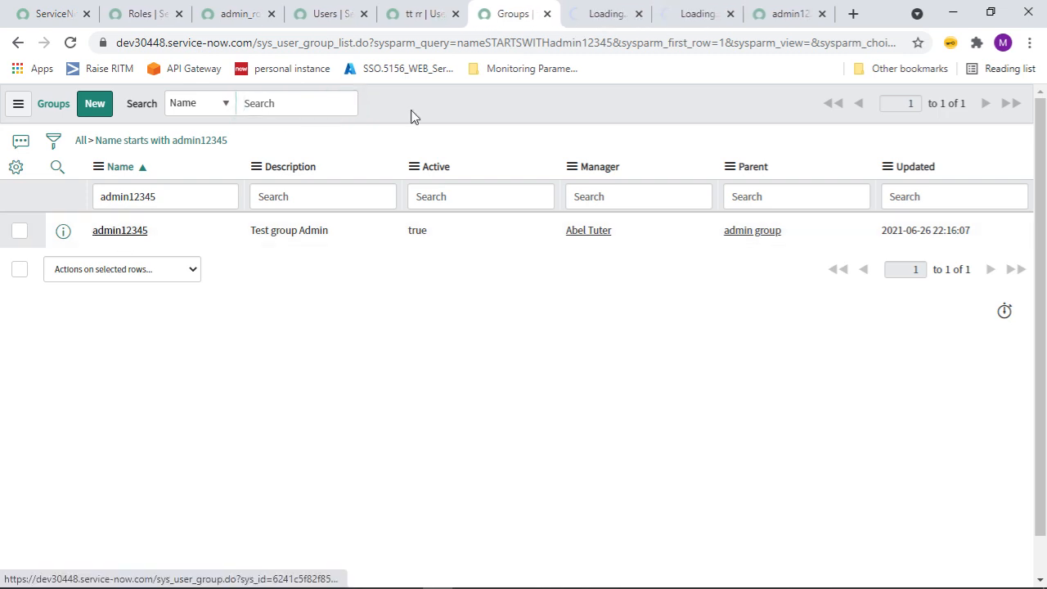
{"action": "left_click", "coordinate": [732, 14]}
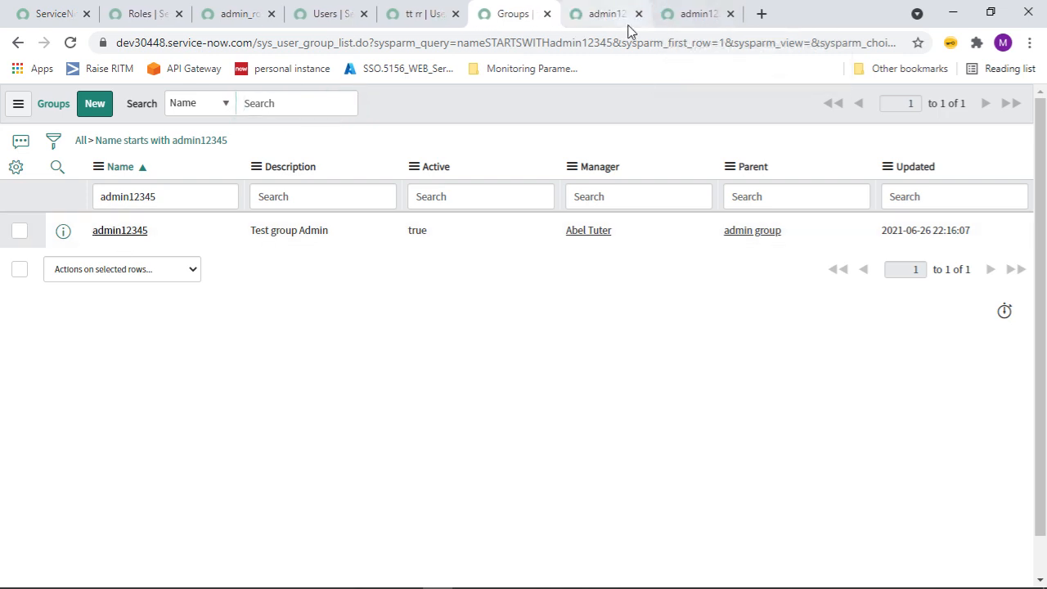
{"action": "left_click", "coordinate": [626, 25]}
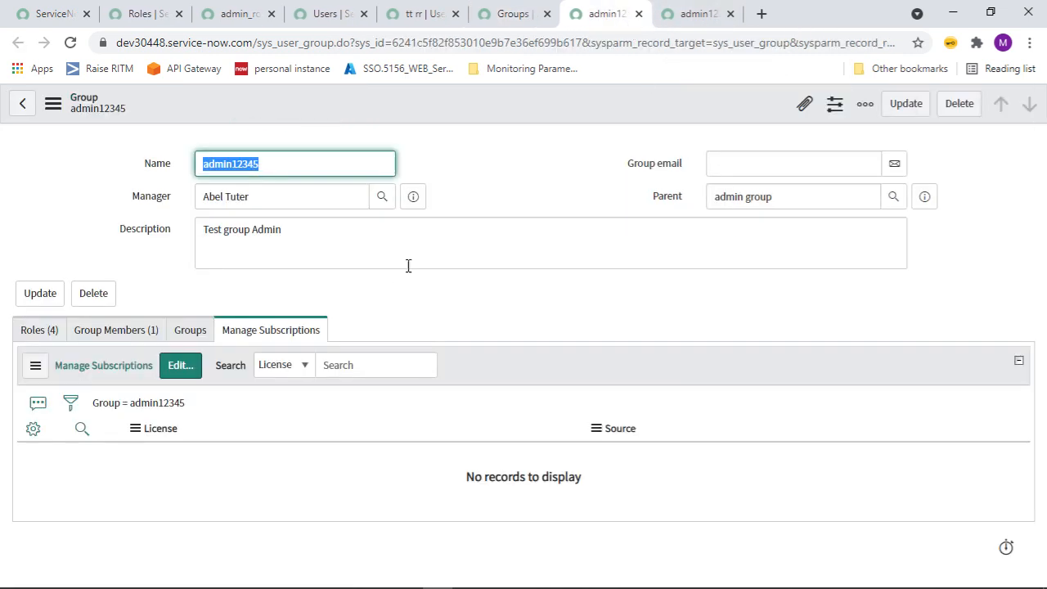
Add admin_role to admin12345's Roles list and save, bringing the group to five roles.
{"action": "left_click", "coordinate": [27, 332]}
{"action": "left_click", "coordinate": [107, 365]}
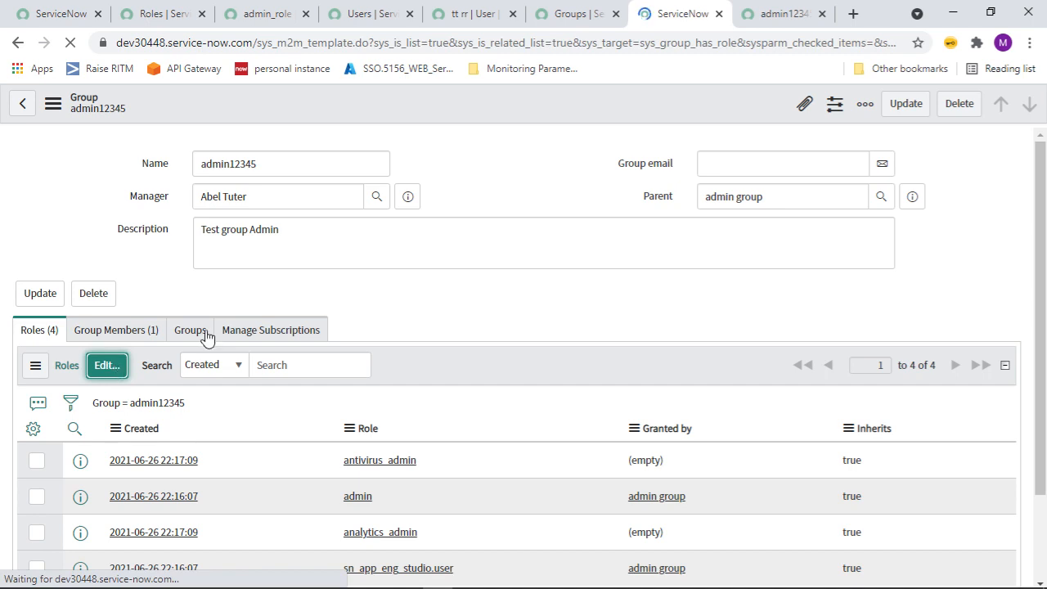
{"action": "left_click", "coordinate": [341, 304]}
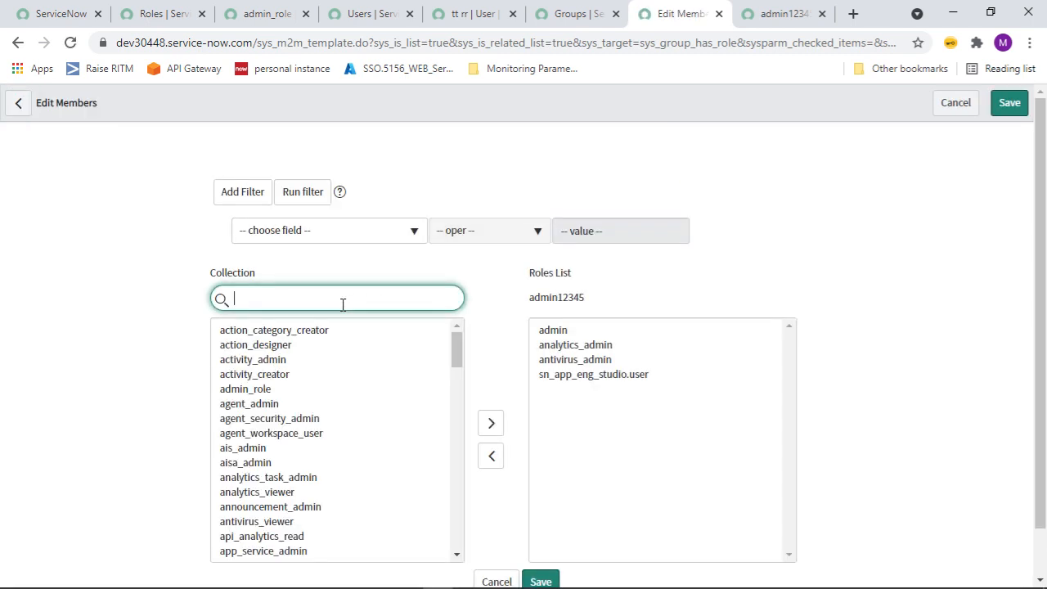
{"action": "key", "text": "ctrl+v"}
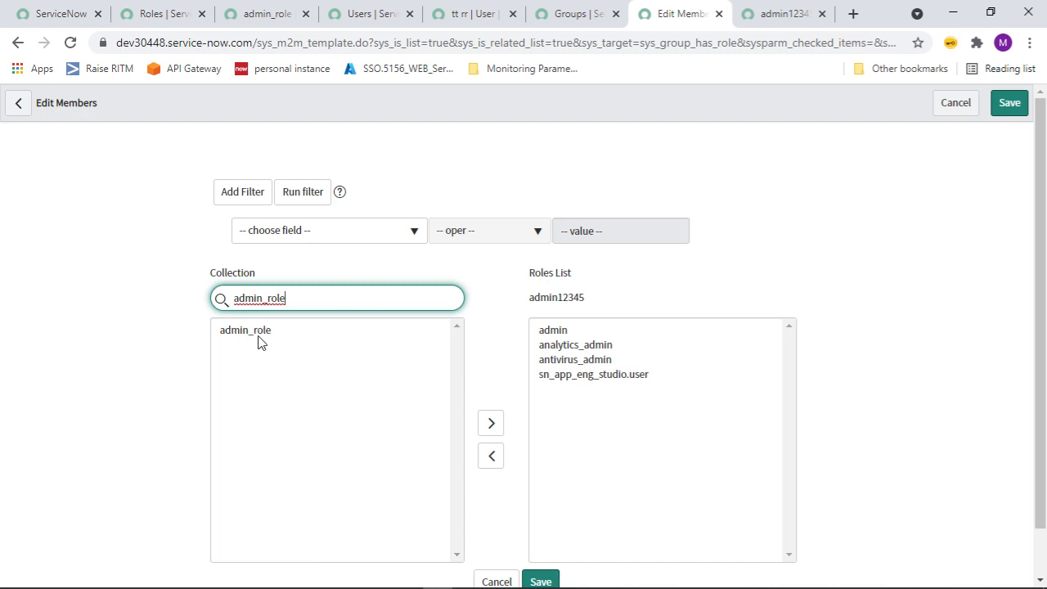
{"action": "double_click", "coordinate": [262, 337]}
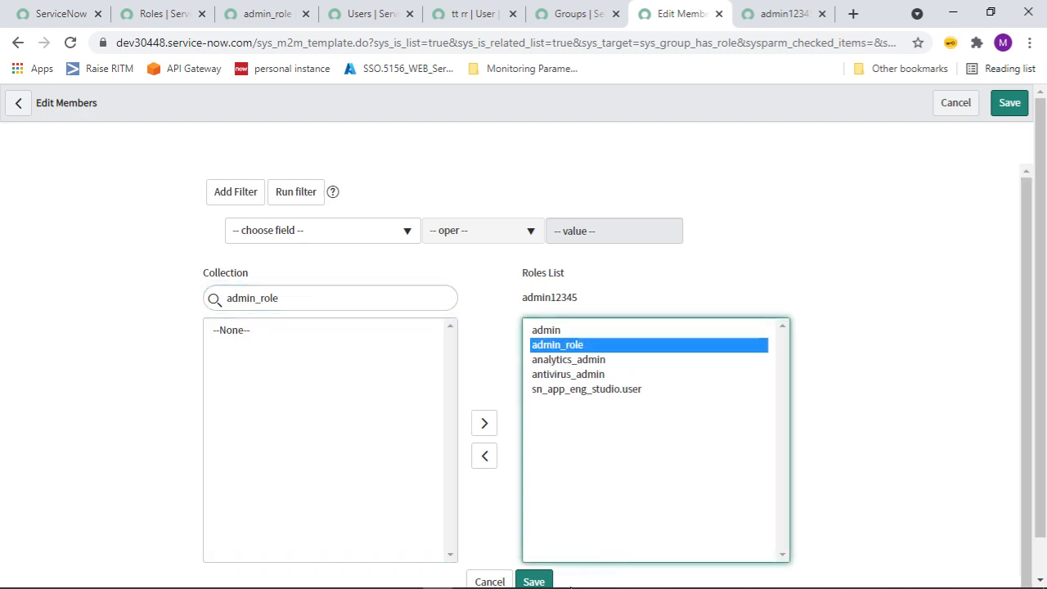
{"action": "left_click", "coordinate": [533, 581]}
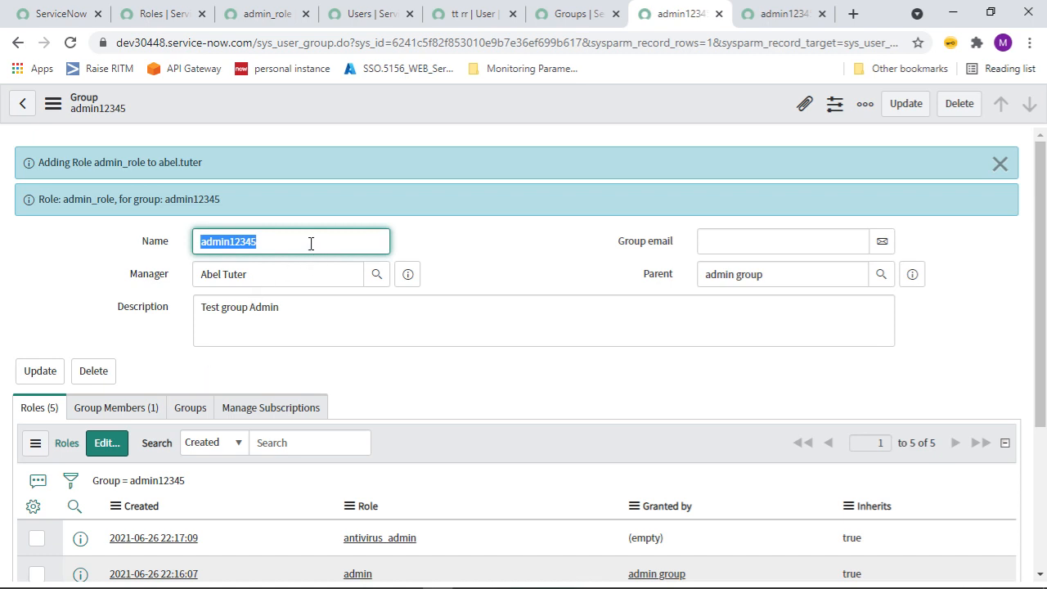
{"action": "left_click_drag", "start_coordinate": [311, 241], "coordinate": [68, 257]}
{"action": "key", "text": "ctrl+c"}
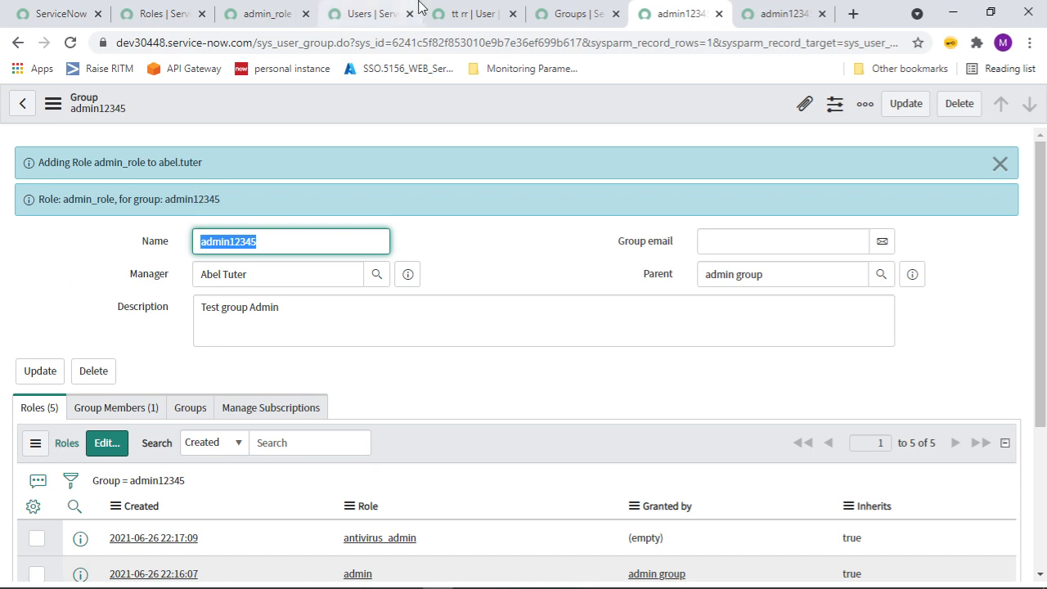
Review the test user's Roles, Groups, Delegates and Subscriptions lists, ending on the empty Groups list.
{"action": "left_click", "coordinate": [370, 13]}
{"action": "left_click", "coordinate": [463, 13]}
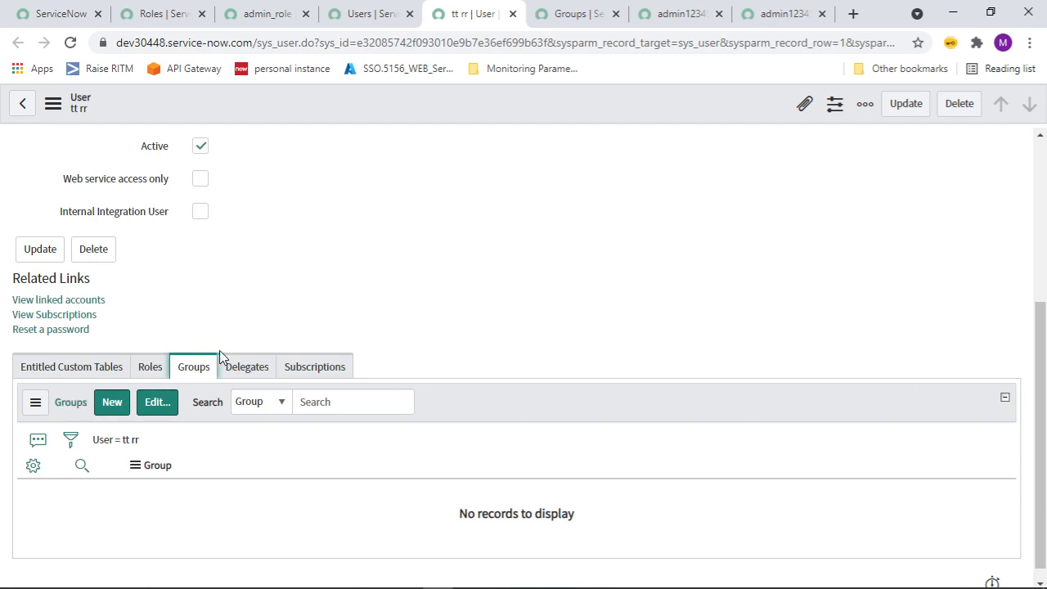
{"action": "left_click_drag", "start_coordinate": [1044, 397], "coordinate": [1045, 201]}
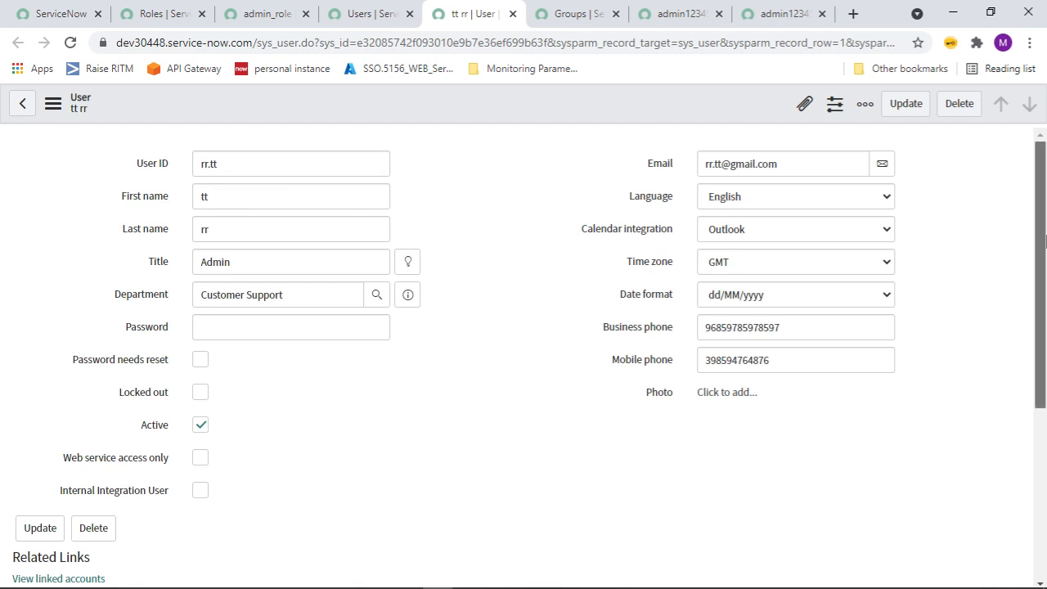
{"action": "left_click_drag", "start_coordinate": [1045, 303], "coordinate": [1045, 473]}
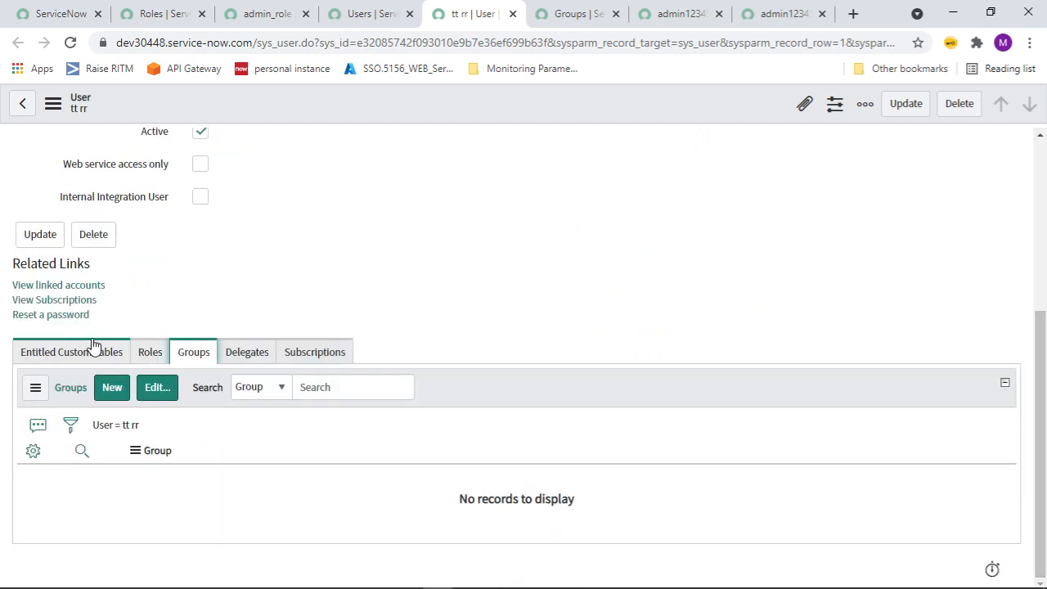
{"action": "left_click", "coordinate": [112, 350]}
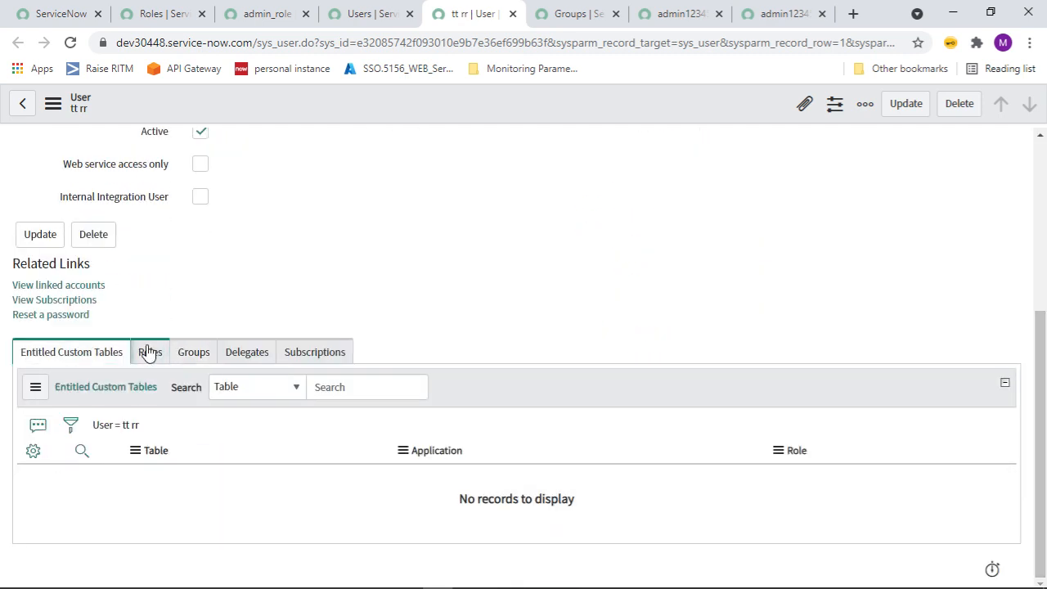
{"action": "left_click", "coordinate": [161, 355]}
{"action": "left_click", "coordinate": [194, 358]}
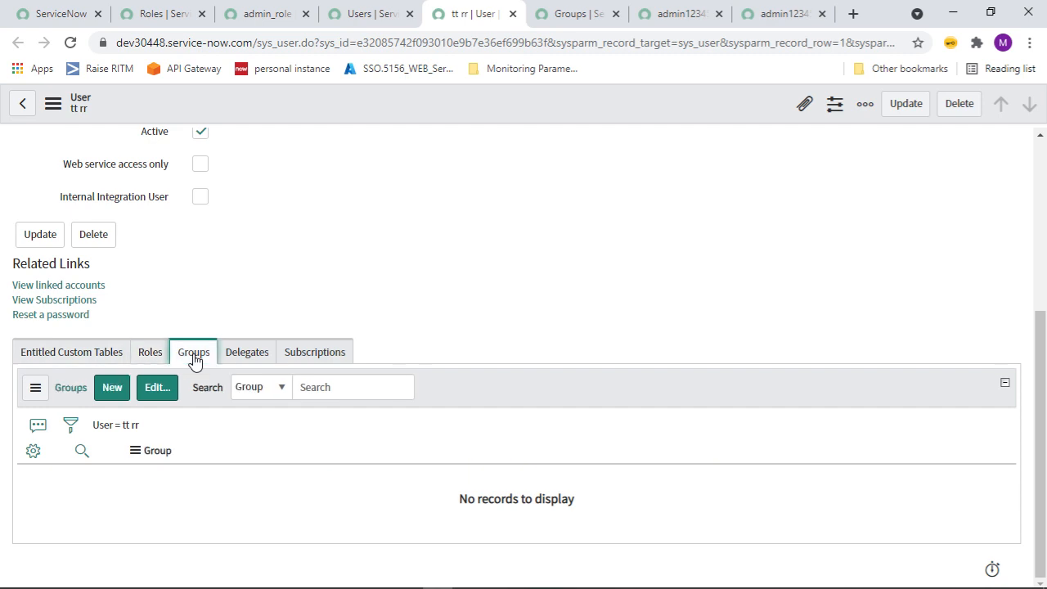
{"action": "left_click", "coordinate": [247, 358]}
{"action": "left_click", "coordinate": [333, 360]}
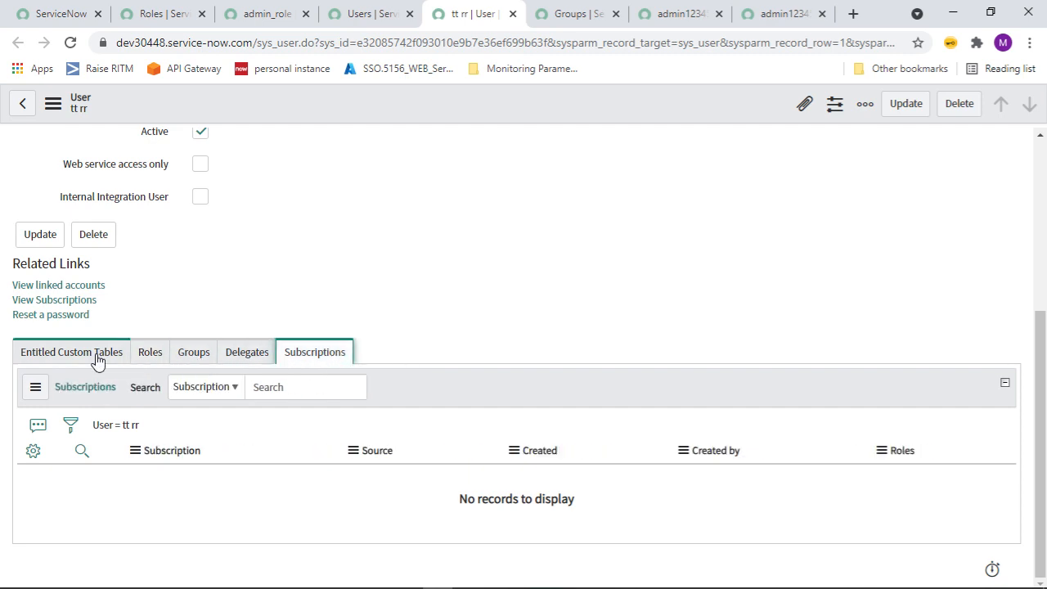
{"action": "left_click", "coordinate": [189, 358]}
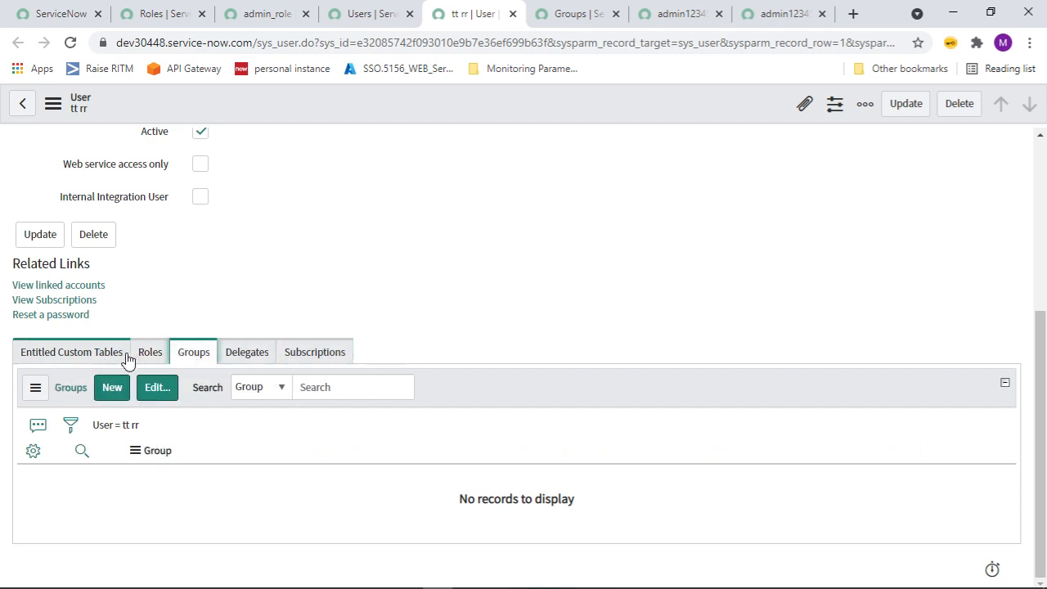
Add group admin12345 to the test user's Groups List and save the membership.
{"action": "left_click", "coordinate": [161, 398]}
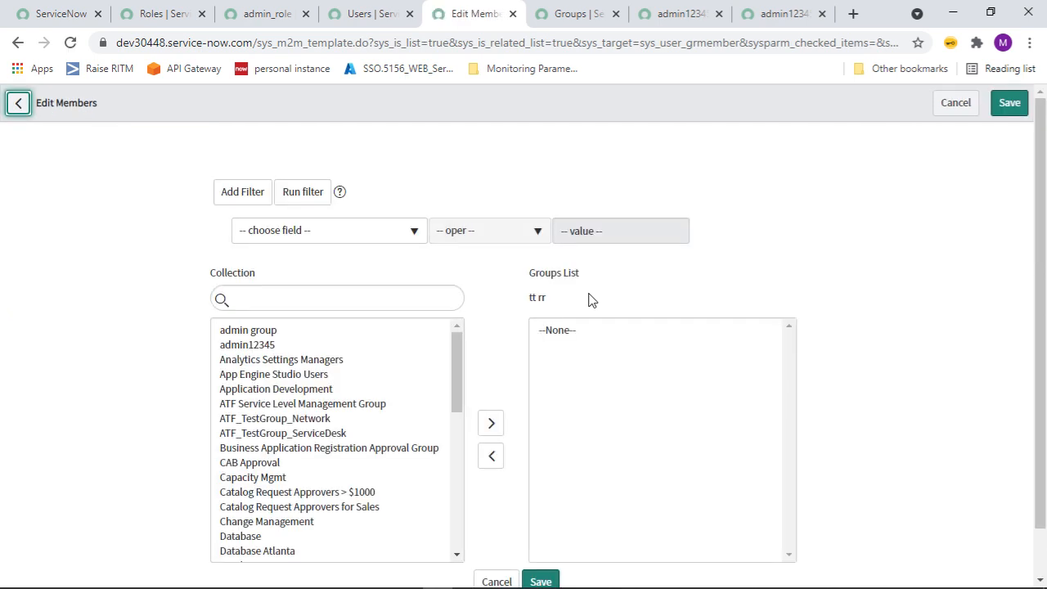
{"action": "left_click", "coordinate": [313, 297]}
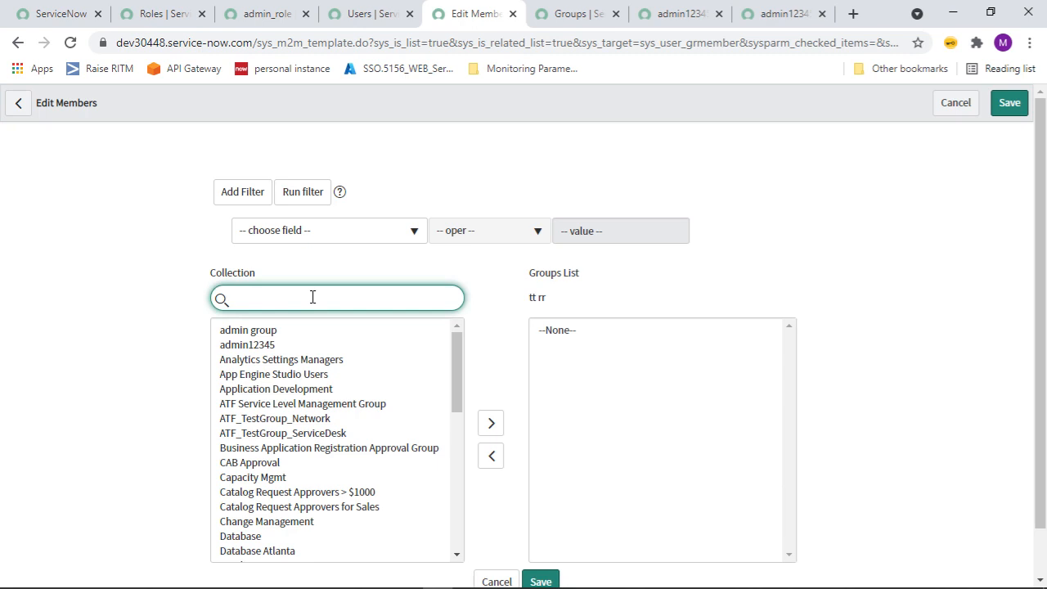
{"action": "key", "text": "ctrl+v"}
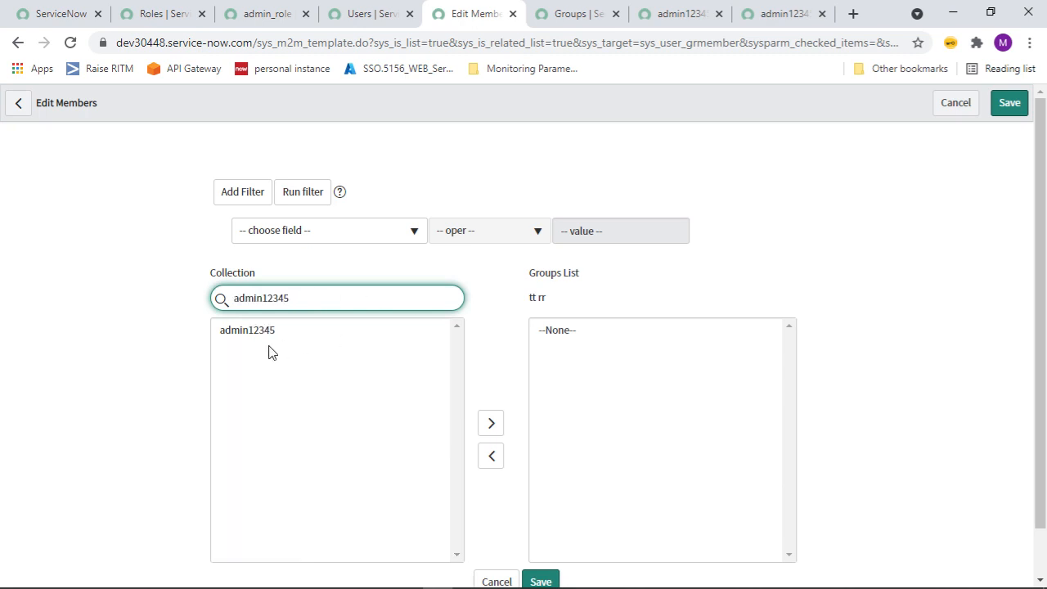
{"action": "double_click", "coordinate": [262, 330]}
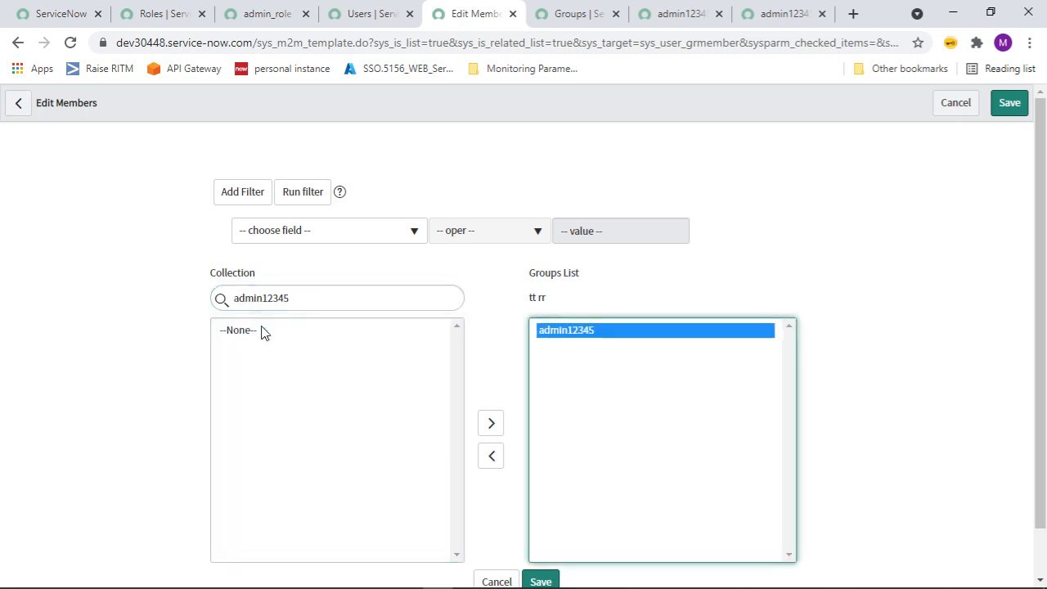
{"action": "left_click", "coordinate": [532, 581]}
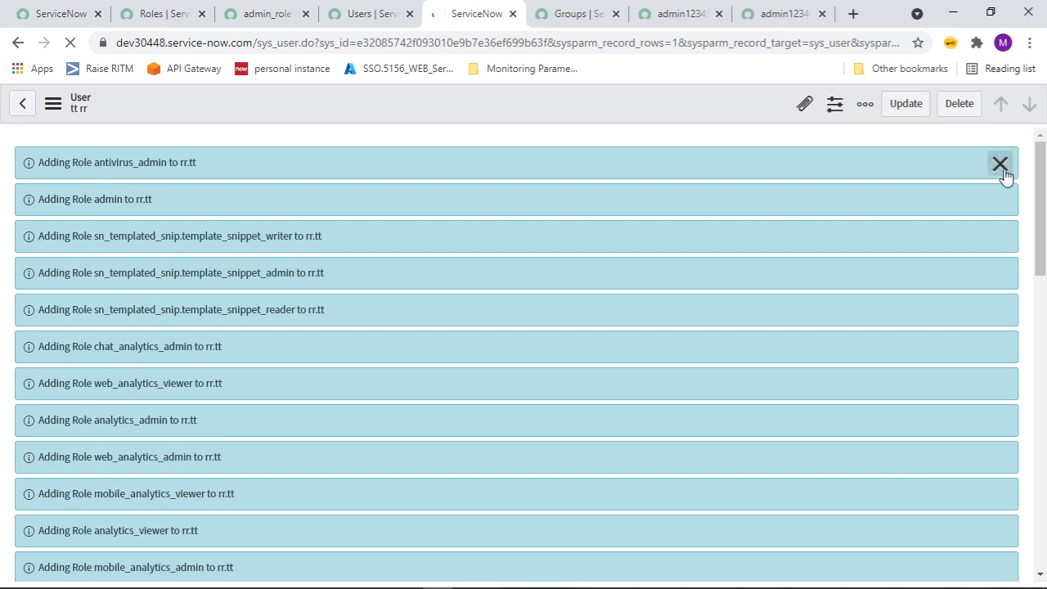
Dismiss the role-added notices and confirm the user now holds 19 roles and group admin12345.
{"action": "scroll", "coordinate": [1005, 177], "scroll_direction": "down", "scroll_amount": 5}
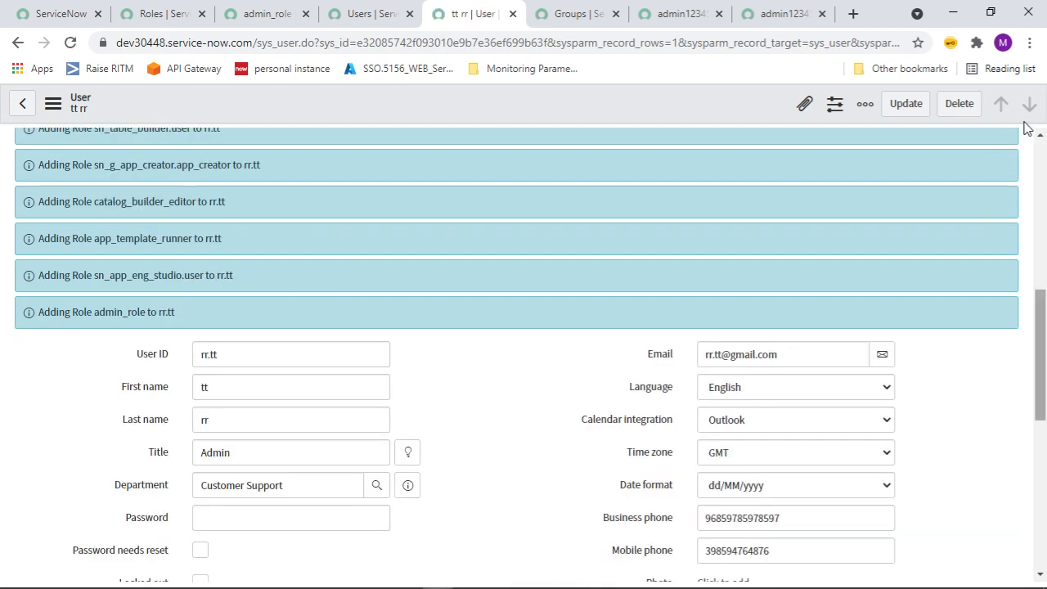
{"action": "scroll", "coordinate": [1028, 131], "scroll_direction": "up", "scroll_amount": 6}
{"action": "left_click", "coordinate": [992, 171]}
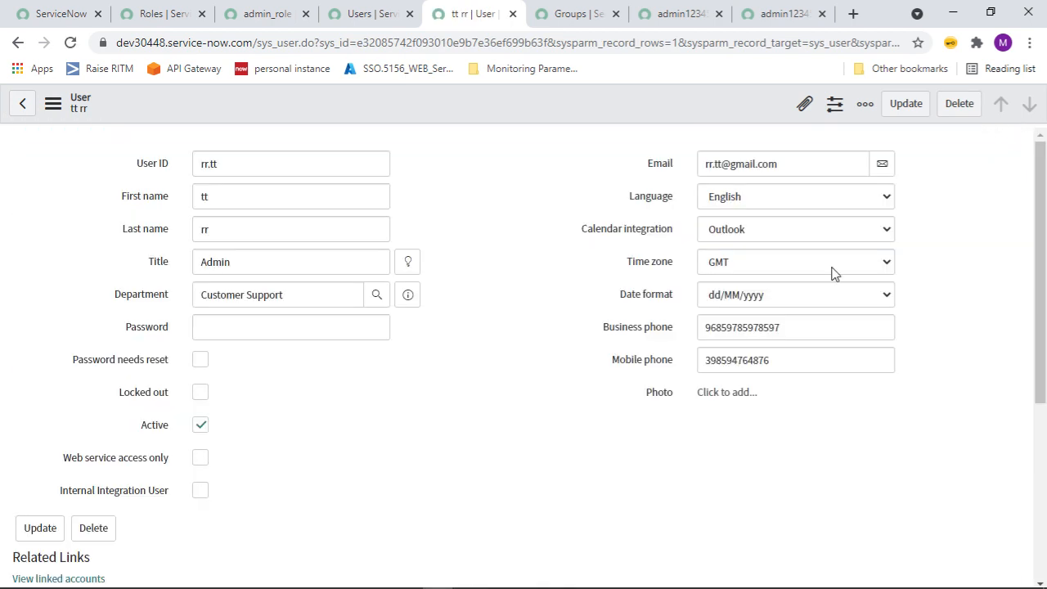
{"action": "left_click_drag", "start_coordinate": [1044, 166], "coordinate": [1043, 351]}
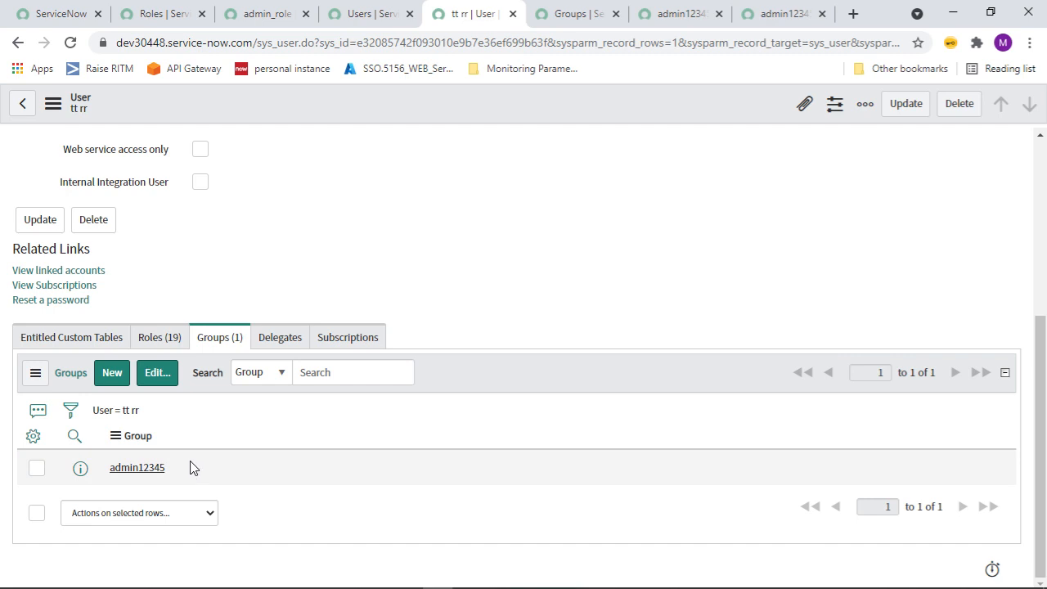
{"action": "left_click", "coordinate": [161, 340]}
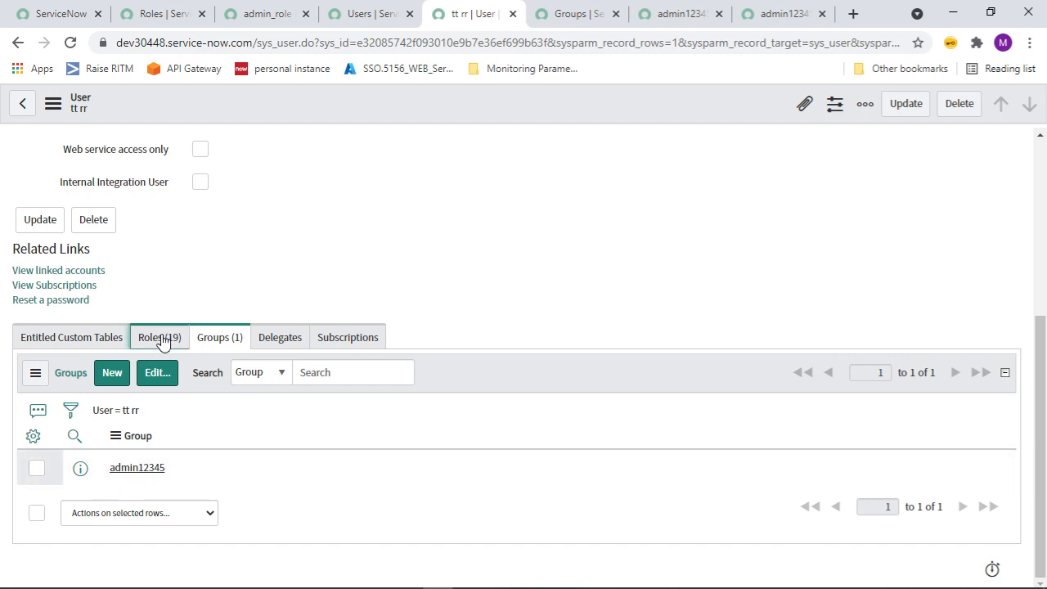
{"action": "left_click", "coordinate": [220, 340]}
{"action": "mouse_move", "coordinate": [1041, 405]}
{"action": "left_mouse_down"}
{"action": "mouse_move", "coordinate": [1045, 232]}
{"action": "mouse_move", "coordinate": [1044, 407]}
{"action": "left_mouse_up"}
Move admin12345 out of the test user's Groups List back to Collection and save.
{"action": "left_click", "coordinate": [36, 468]}
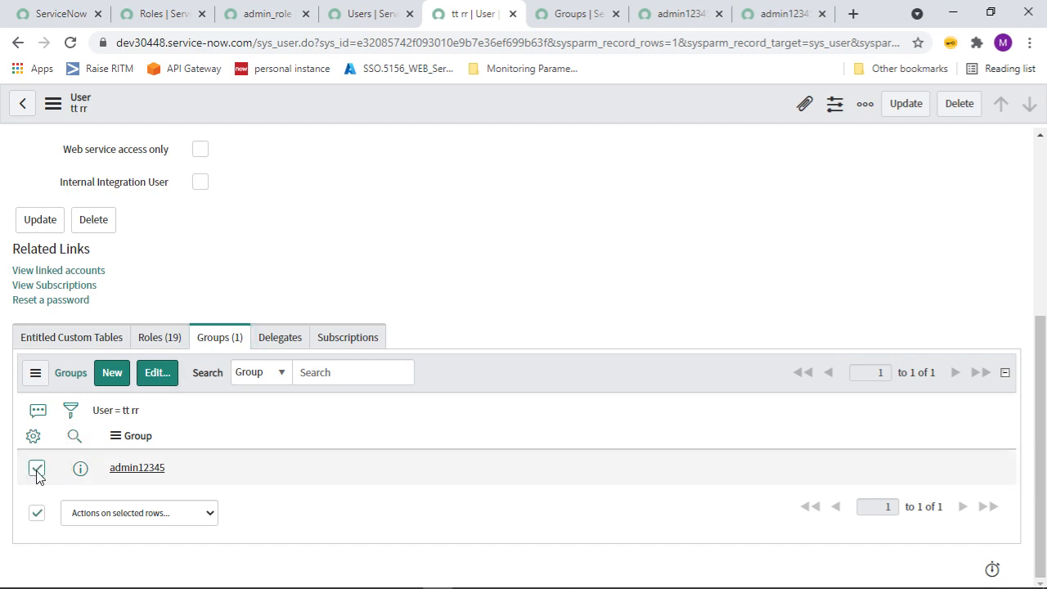
{"action": "left_click", "coordinate": [134, 513]}
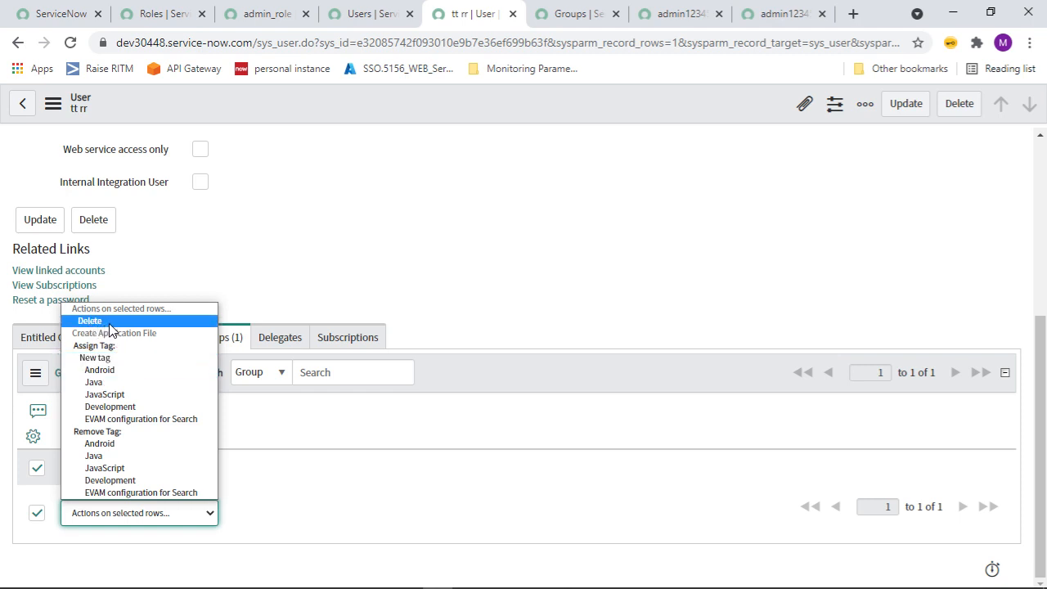
{"action": "left_click", "coordinate": [38, 469]}
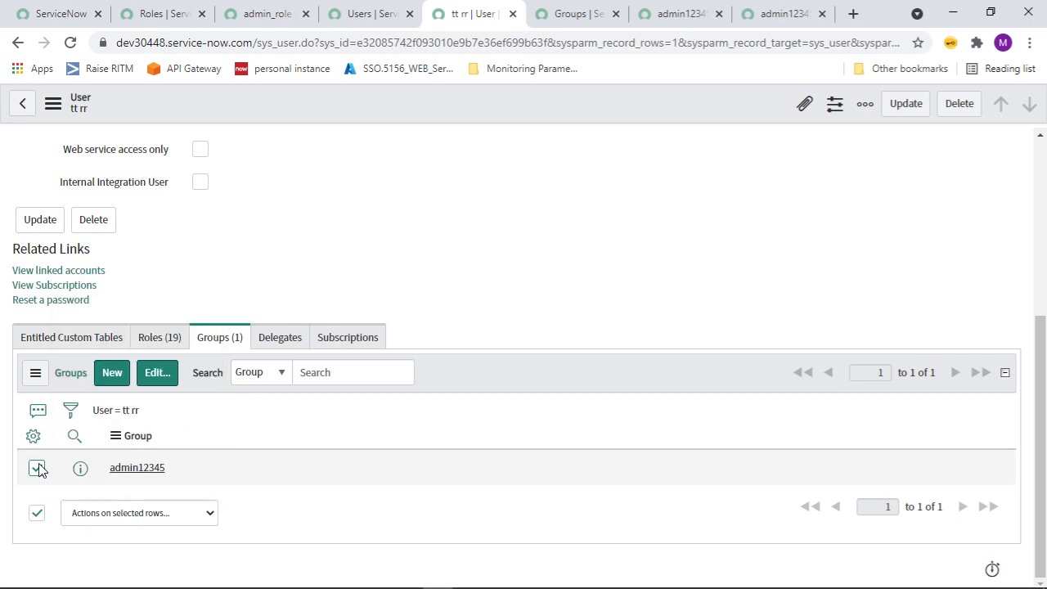
{"action": "left_click", "coordinate": [168, 378]}
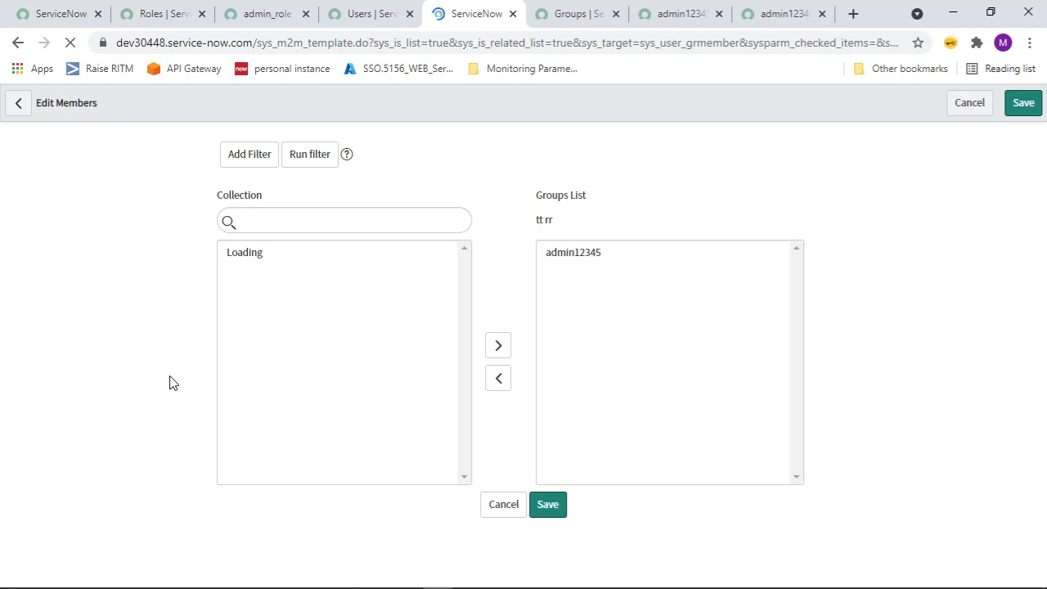
{"action": "left_click", "coordinate": [575, 336]}
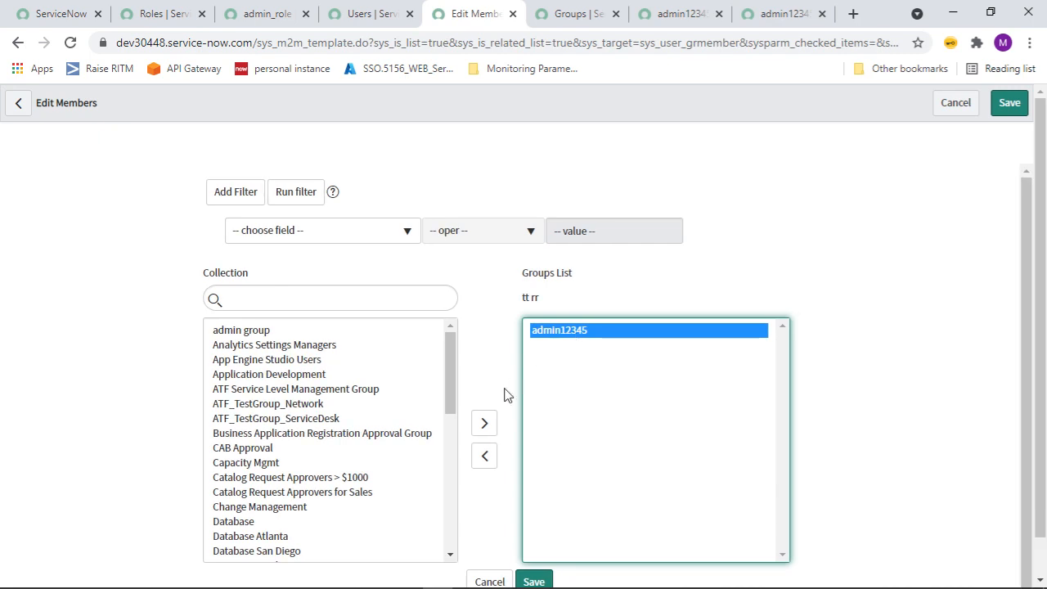
{"action": "left_click", "coordinate": [483, 460]}
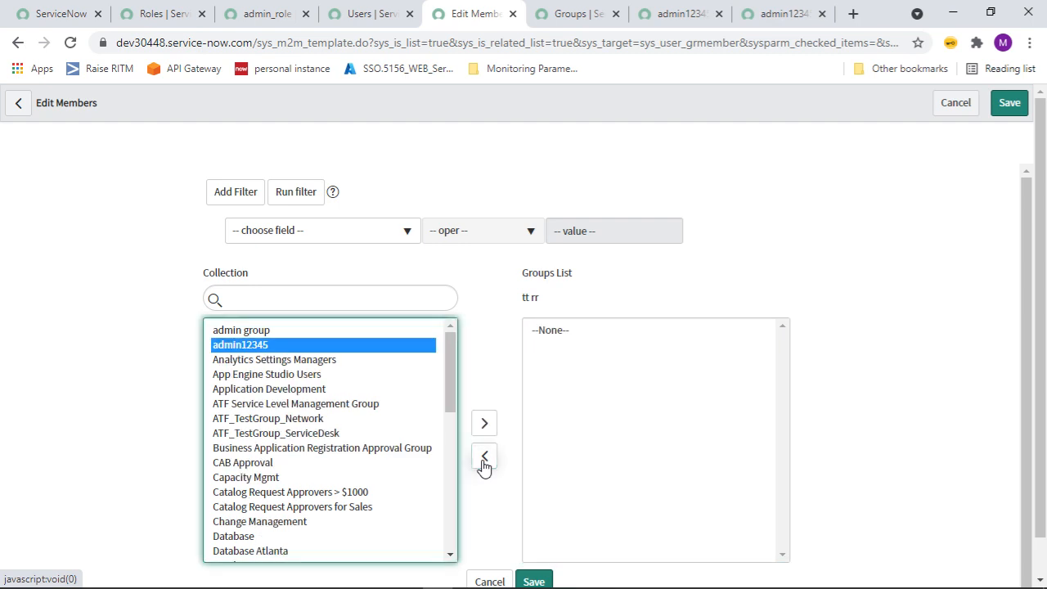
{"action": "left_click", "coordinate": [533, 581]}
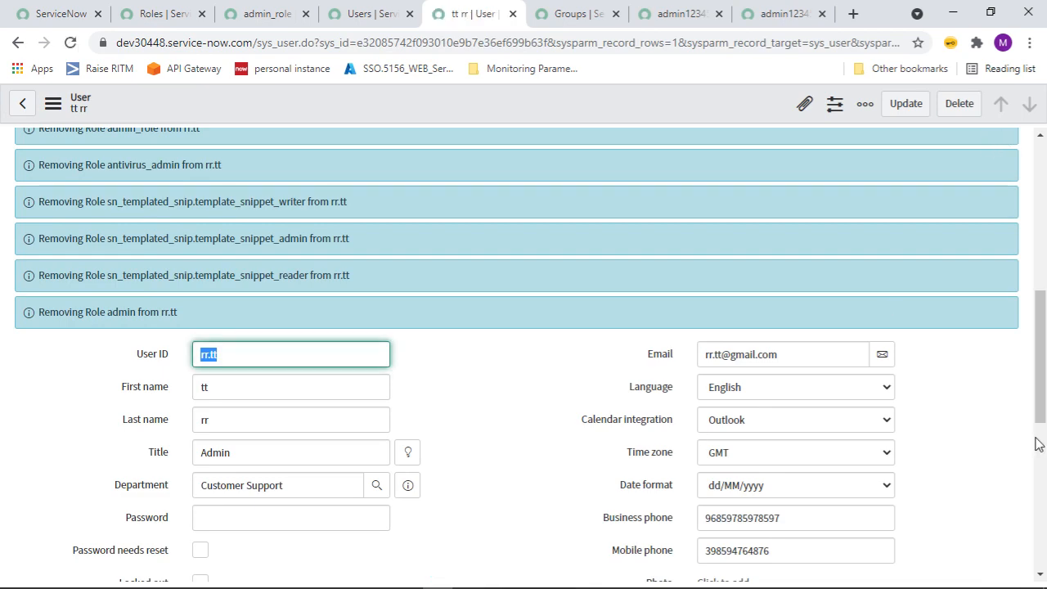
Dismiss the role-removal notices on tt rr's user record.
{"action": "left_click_drag", "start_coordinate": [1035, 444], "coordinate": [1017, 227]}
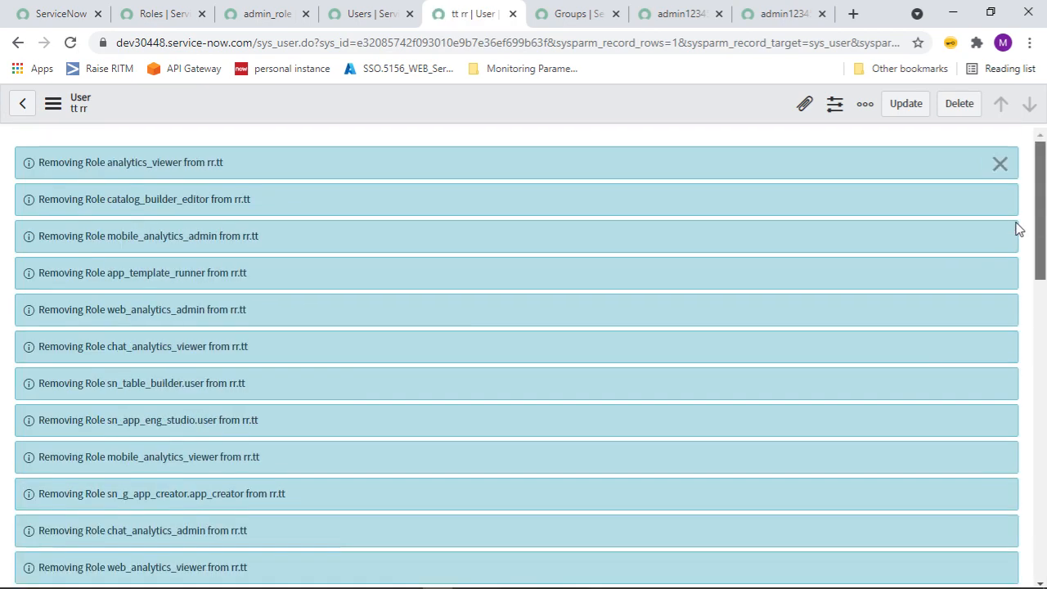
{"action": "left_click", "coordinate": [999, 165]}
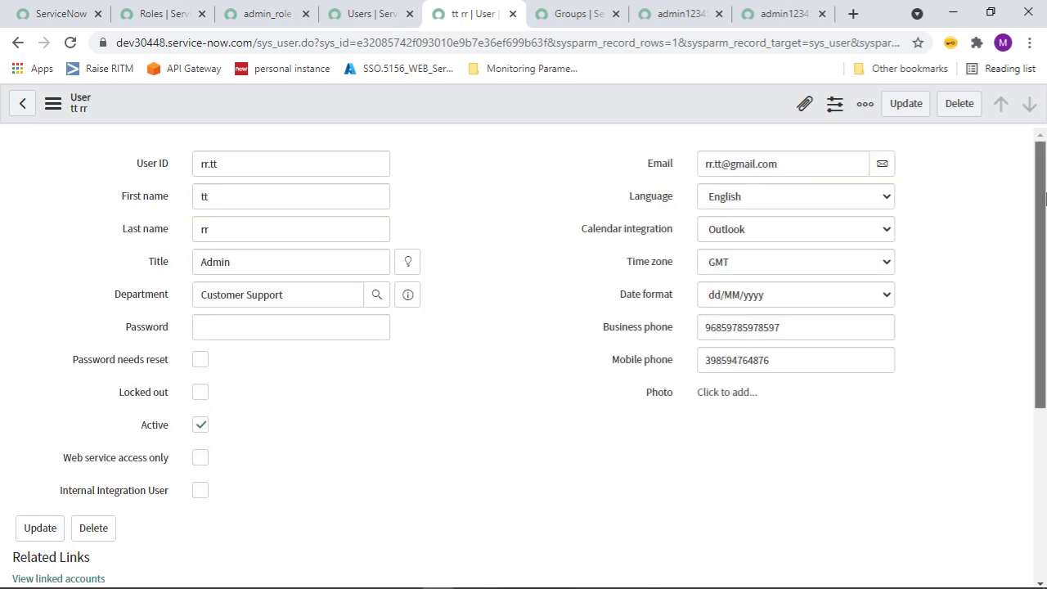
{"action": "left_click_drag", "start_coordinate": [1041, 401], "coordinate": [1041, 570]}
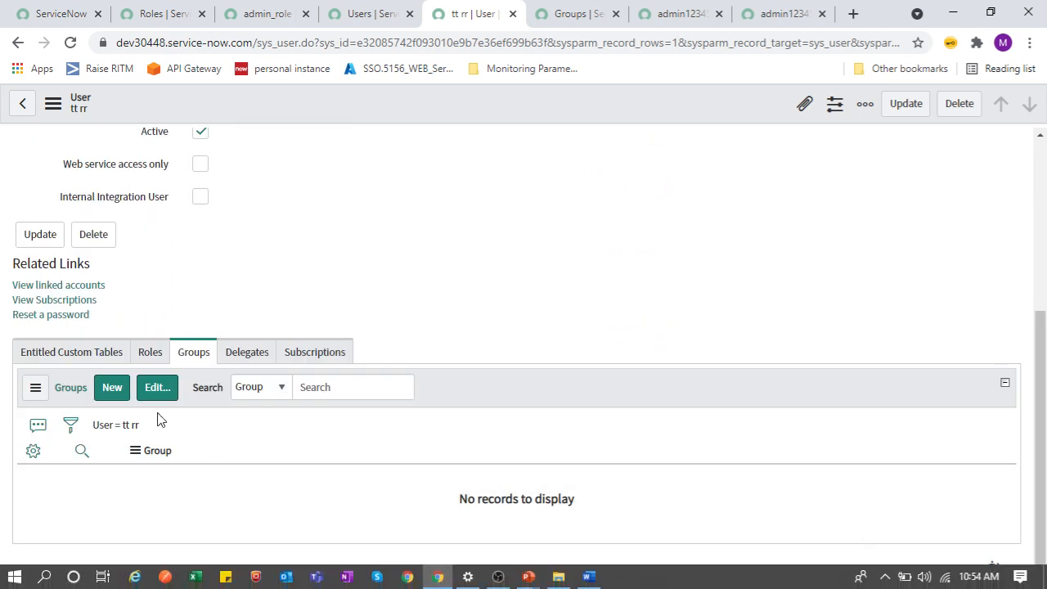
Verify tt rr's Roles and Groups lists are empty, then return to the ServiceNow home tab.
{"action": "left_click", "coordinate": [135, 364]}
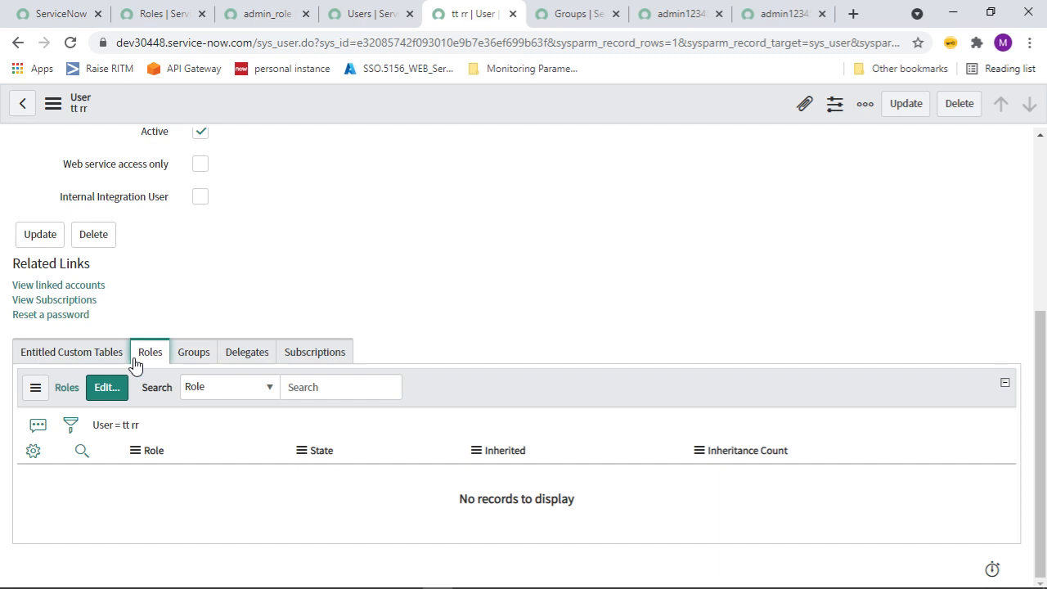
{"action": "left_click", "coordinate": [203, 358]}
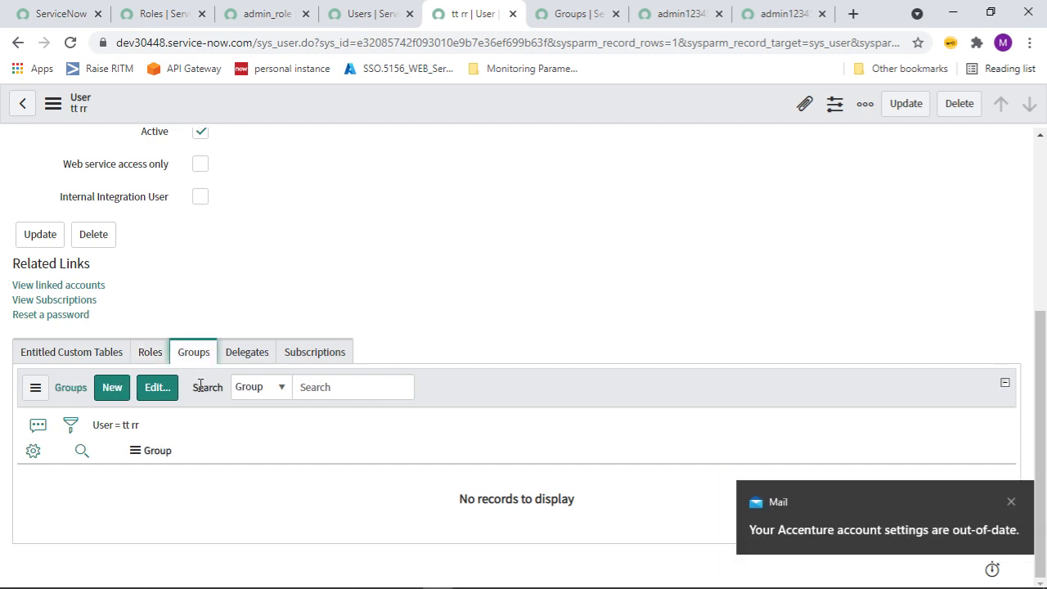
{"action": "left_click", "coordinate": [1009, 501]}
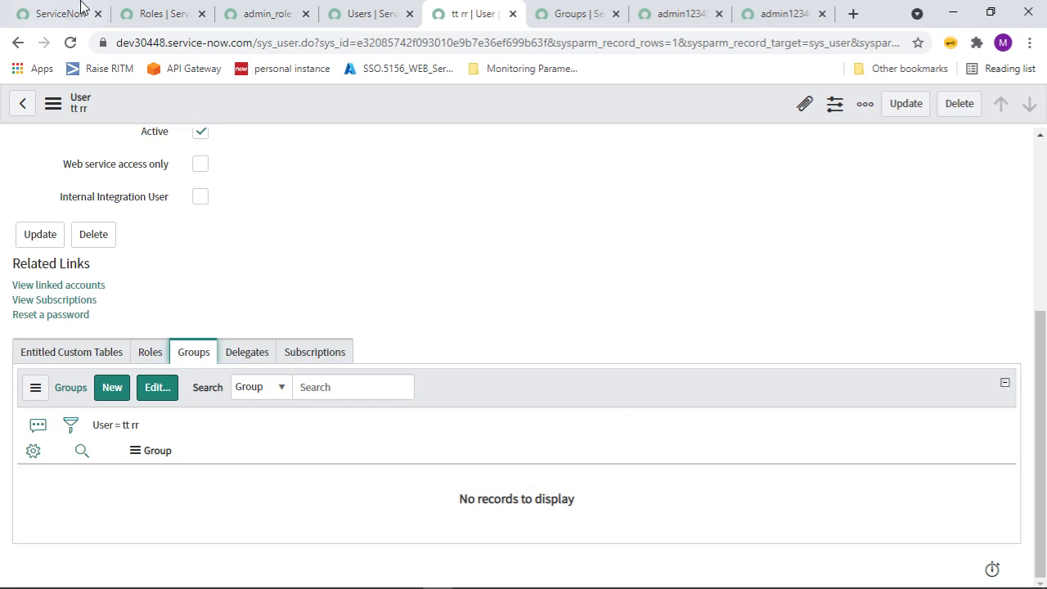
{"action": "left_click", "coordinate": [63, 24]}
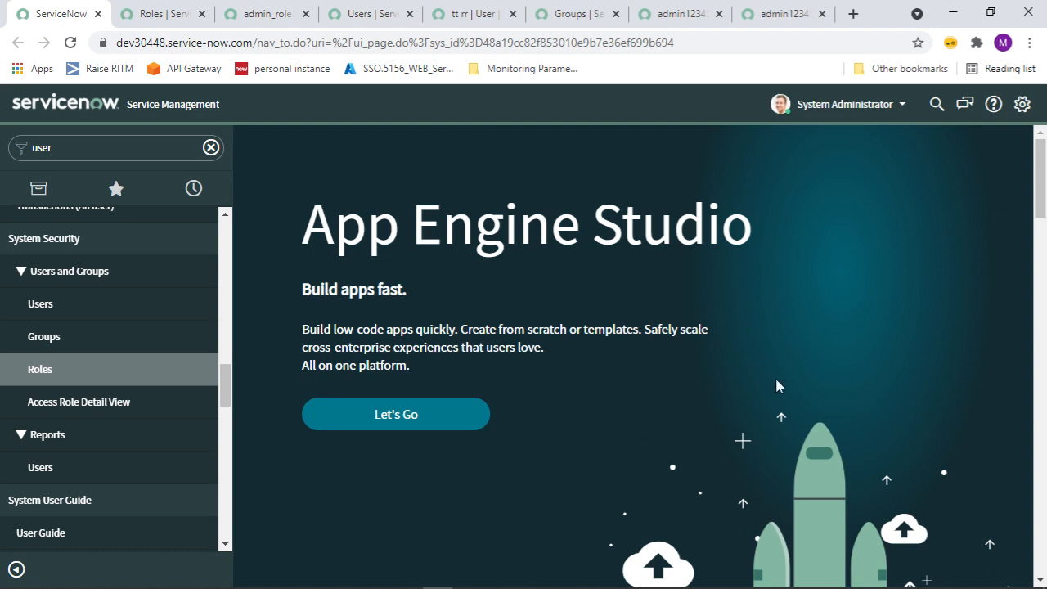